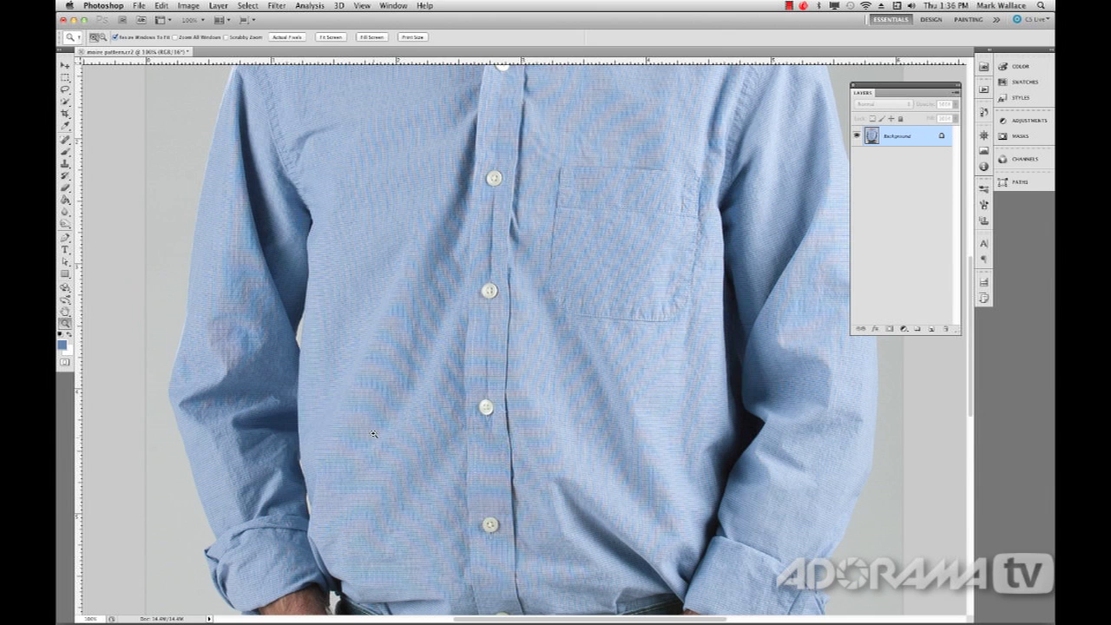
Step: Fit the whole shirt photo in the window and switch to the Lasso tool
double_click(66, 313)
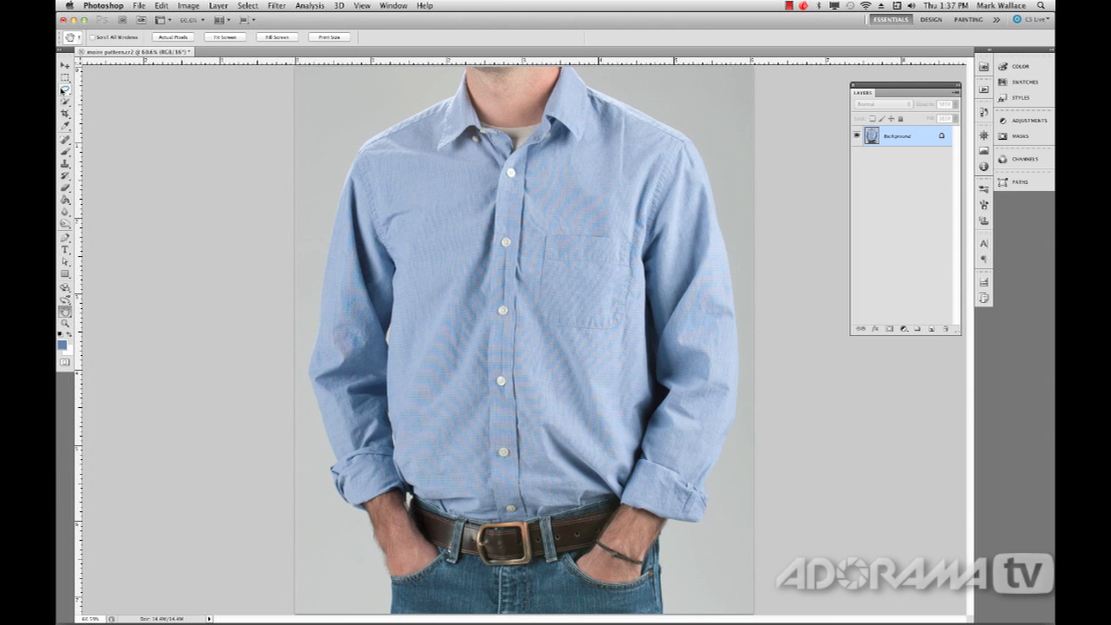
click(65, 89)
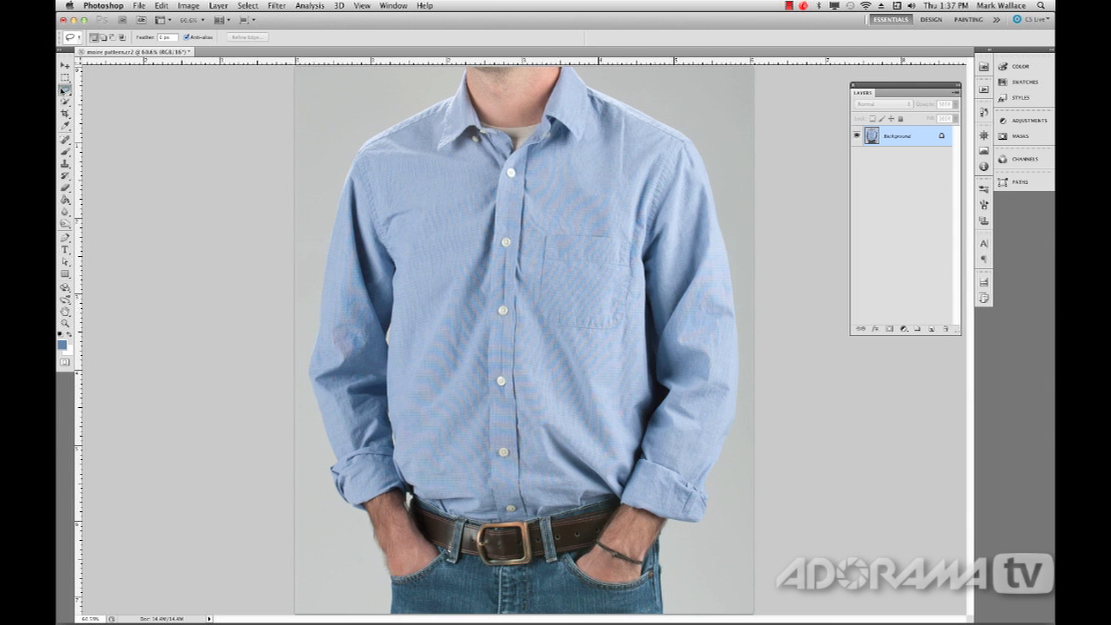
Step: Draw a loose lasso around the shirt's body and sleeves below the collar
mouse_move(477, 149)
mouse_down()
mouse_move(431, 148)
mouse_move(434, 129)
mouse_move(413, 120)
mouse_move(353, 193)
mouse_move(329, 377)
mouse_move(354, 384)
mouse_move(375, 361)
mouse_move(392, 241)
mouse_move(401, 241)
mouse_move(409, 465)
mouse_move(423, 486)
mouse_move(519, 513)
mouse_move(613, 465)
mouse_move(635, 400)
mouse_move(638, 234)
mouse_move(693, 338)
mouse_move(682, 448)
mouse_move(695, 452)
mouse_move(714, 431)
mouse_move(729, 357)
mouse_move(721, 263)
mouse_move(688, 156)
mouse_move(650, 134)
mouse_move(591, 153)
mouse_move(546, 137)
mouse_move(481, 149)
mouse_up()
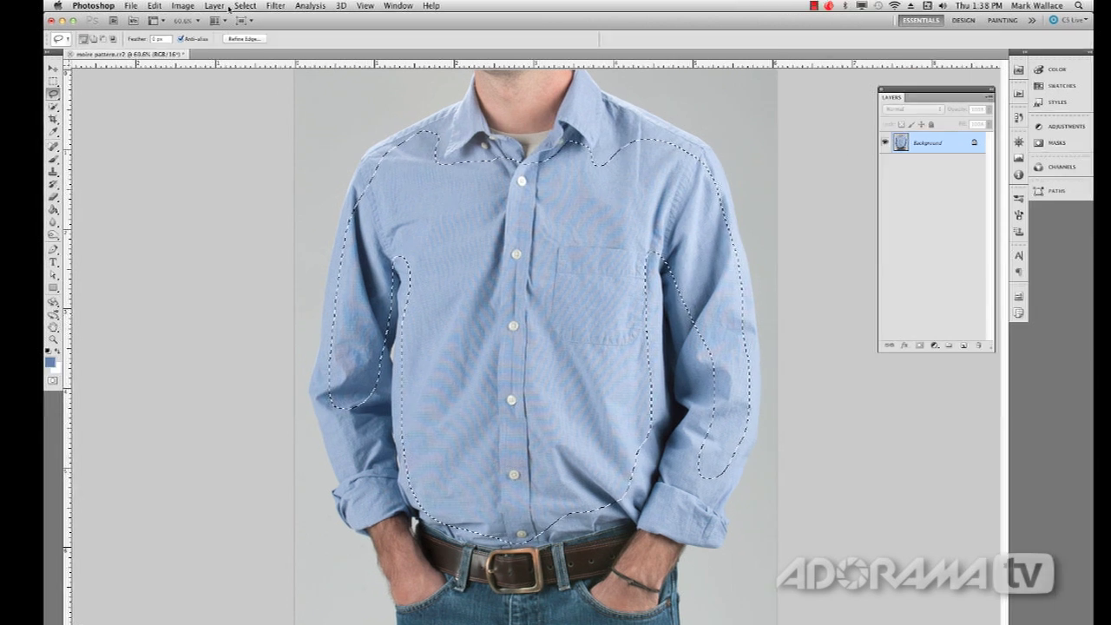
click(242, 6)
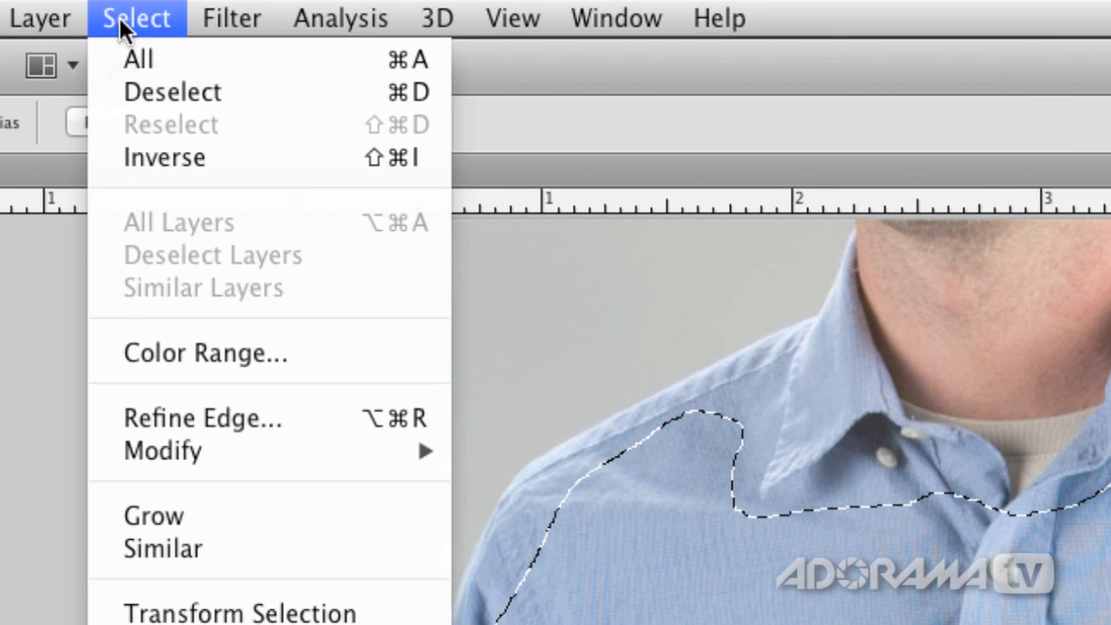
Step: Feather the shirt selection by 30 pixels, replacing the previous 45-pixel radius
mouse_move(156, 450)
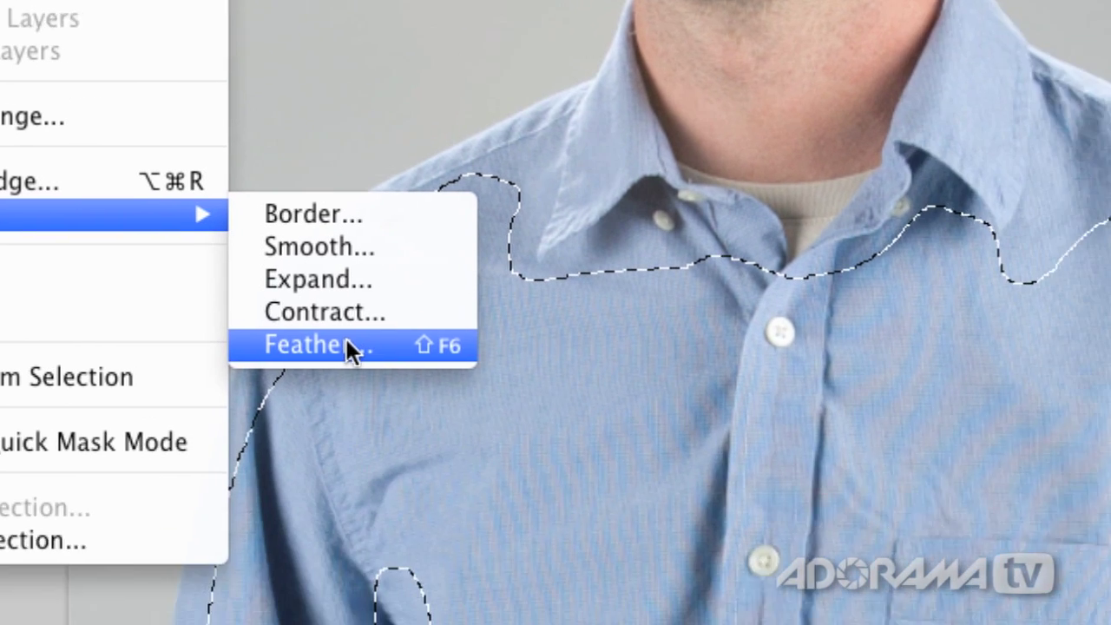
click(571, 586)
click(518, 375)
click(428, 392)
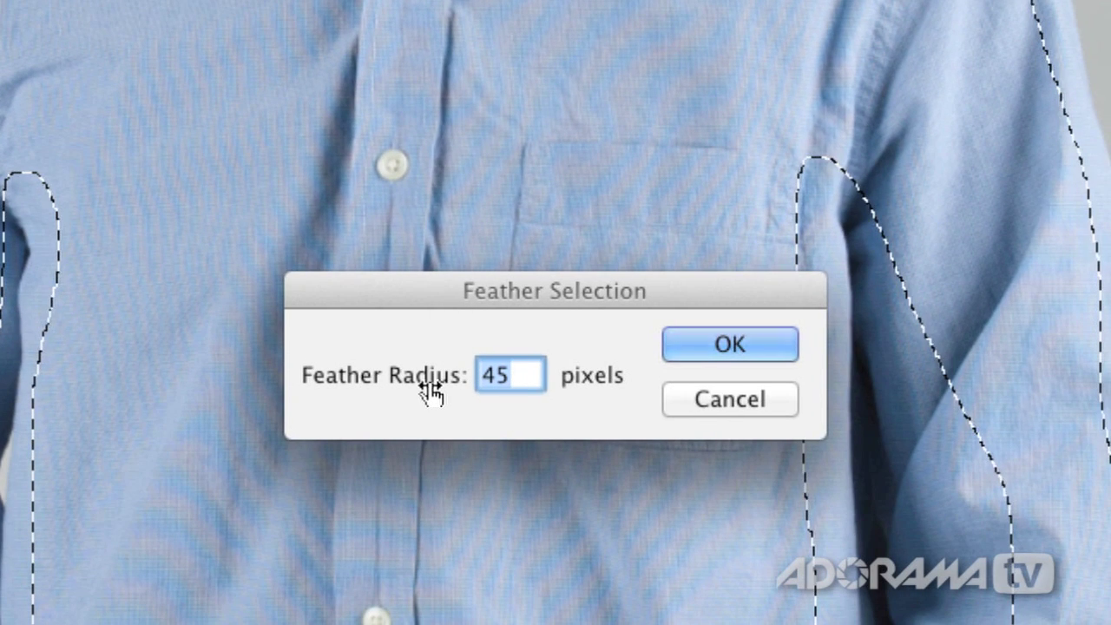
text(30)
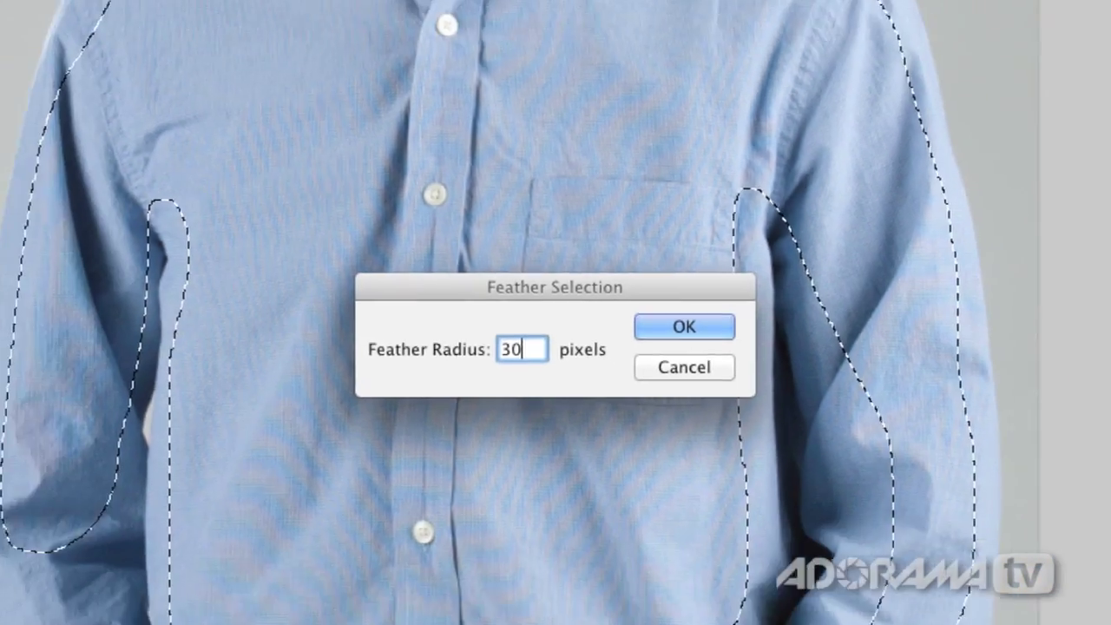
click(730, 344)
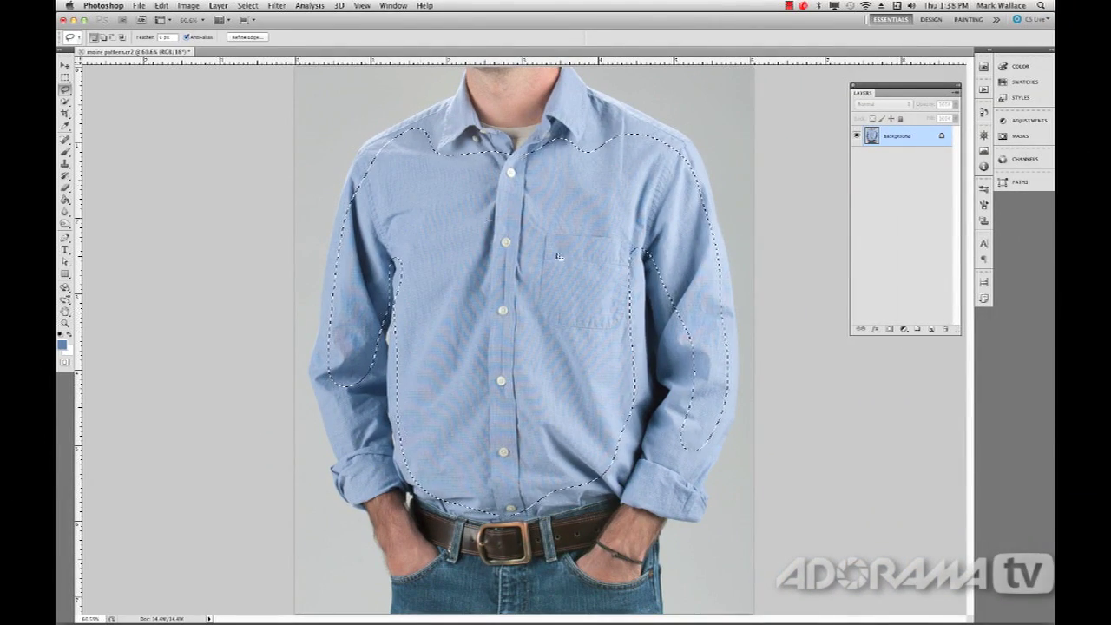
click(162, 7)
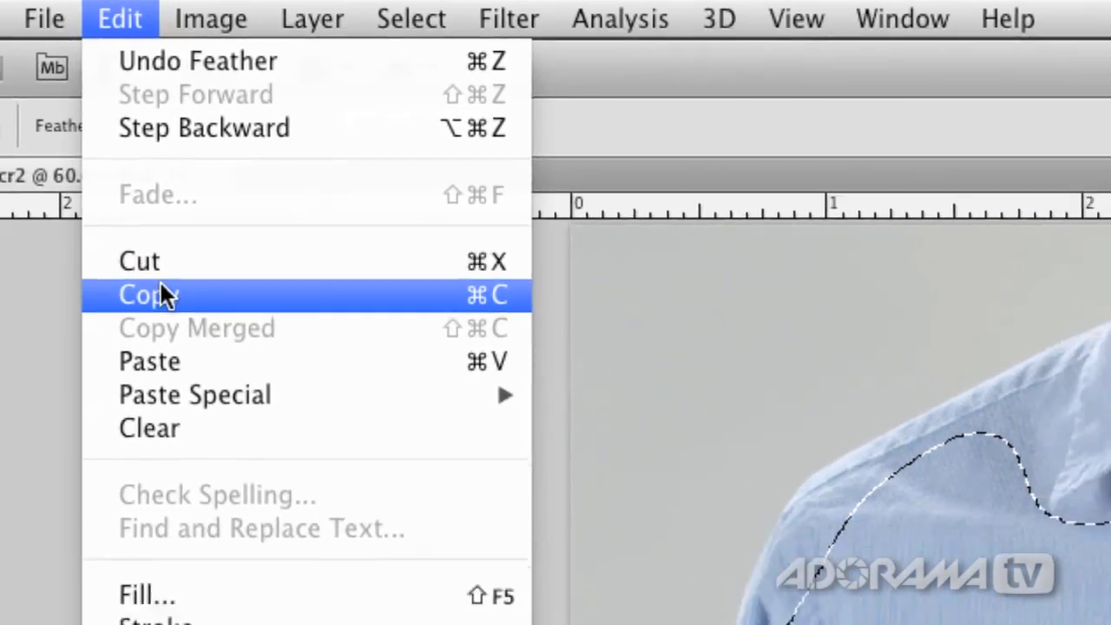
Step: Copy the feathered shirt and paste it onto a new Layer 1 above Background
click(161, 290)
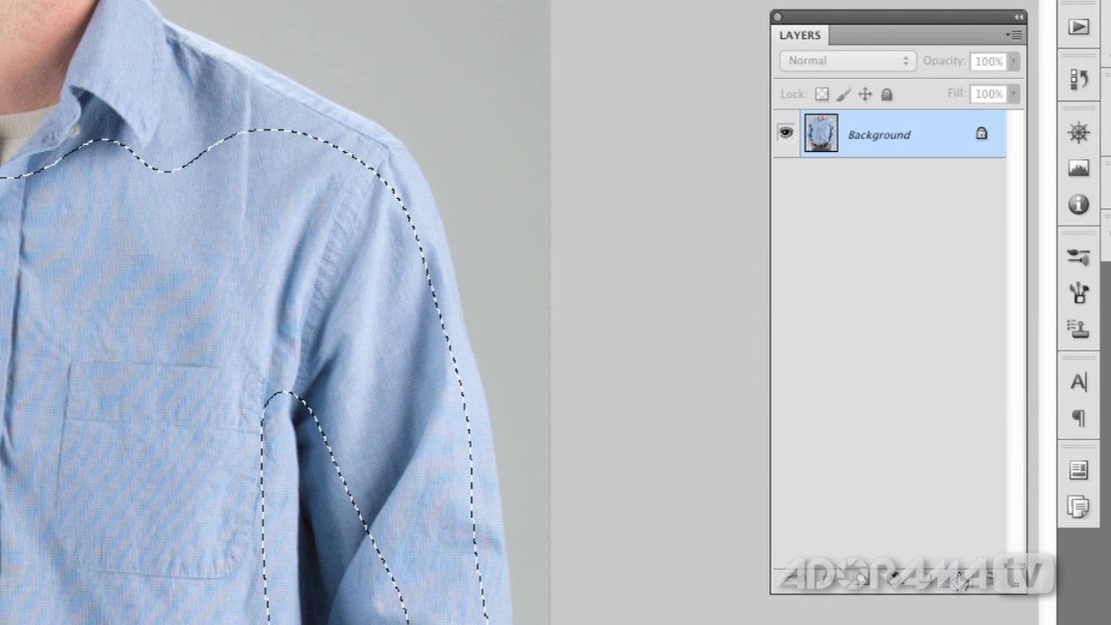
click(959, 578)
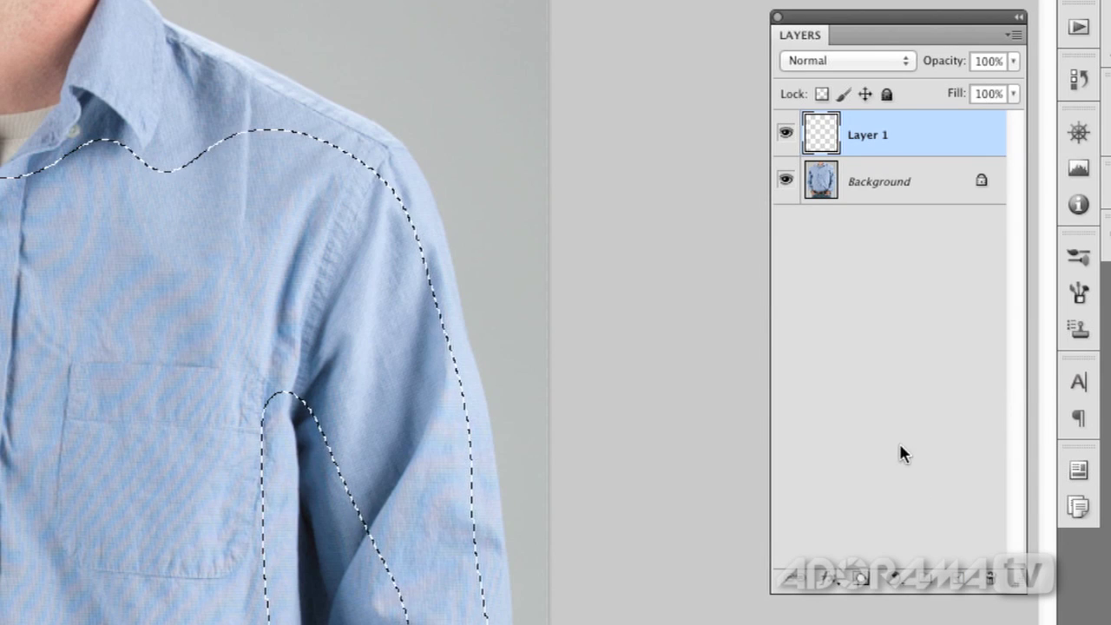
key(super+v)
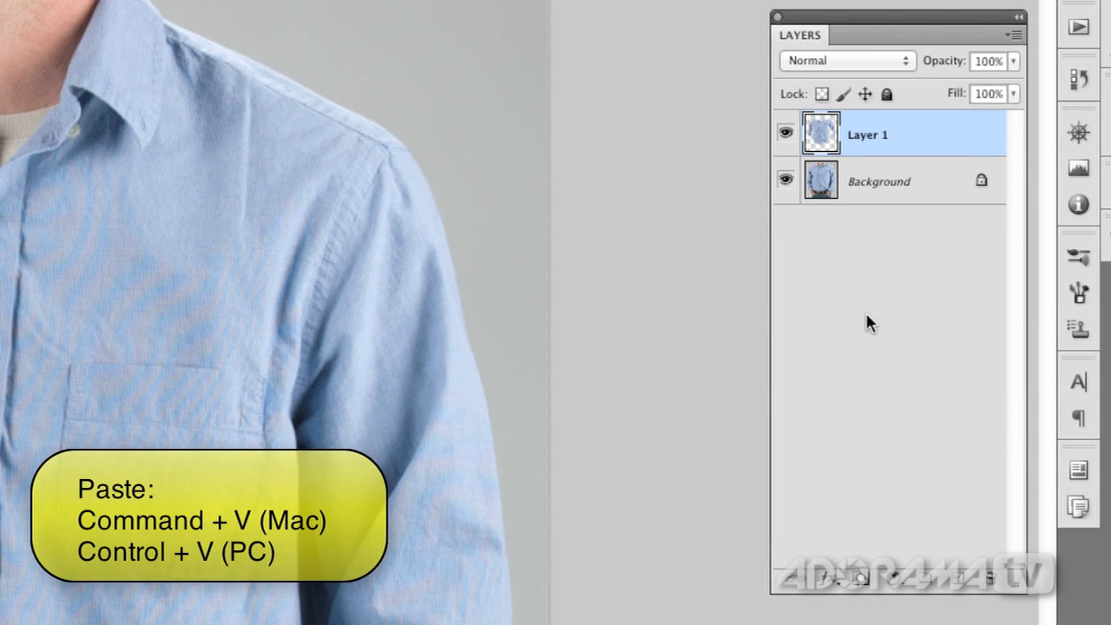
Step: Toggle Background visibility to inspect the soft-edged copy, ending with the full photo visible
click(786, 180)
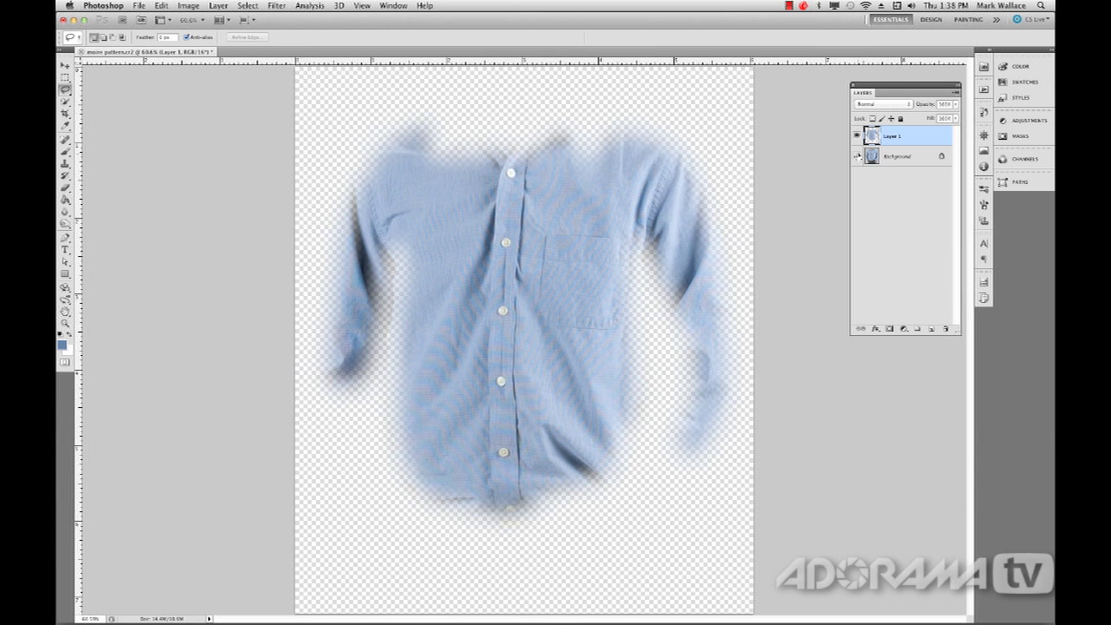
click(858, 157)
click(857, 157)
click(857, 157)
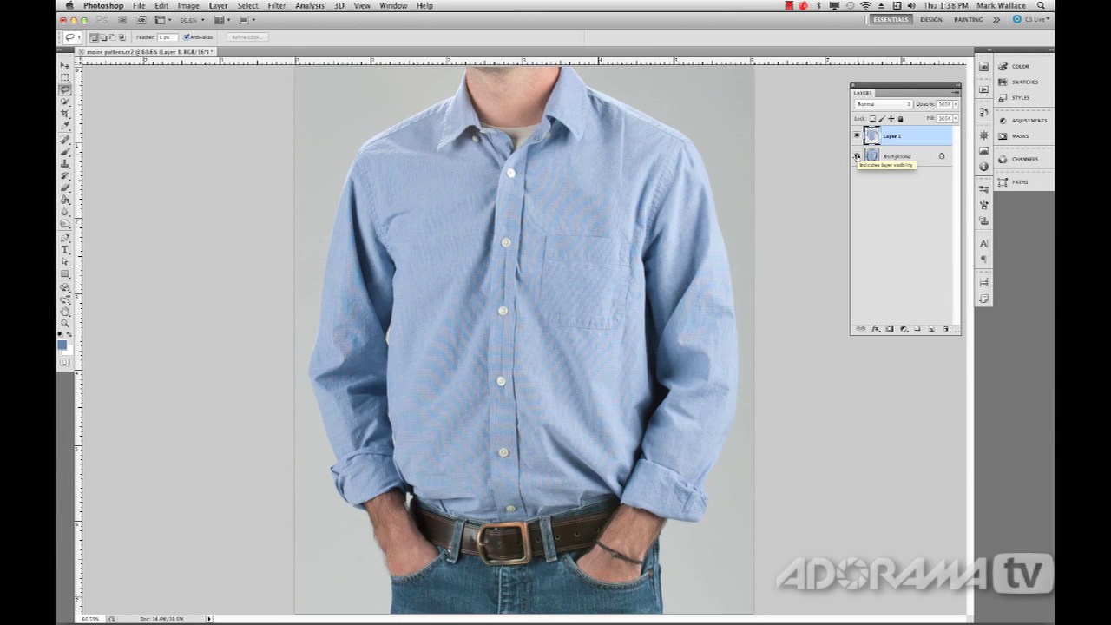
click(858, 156)
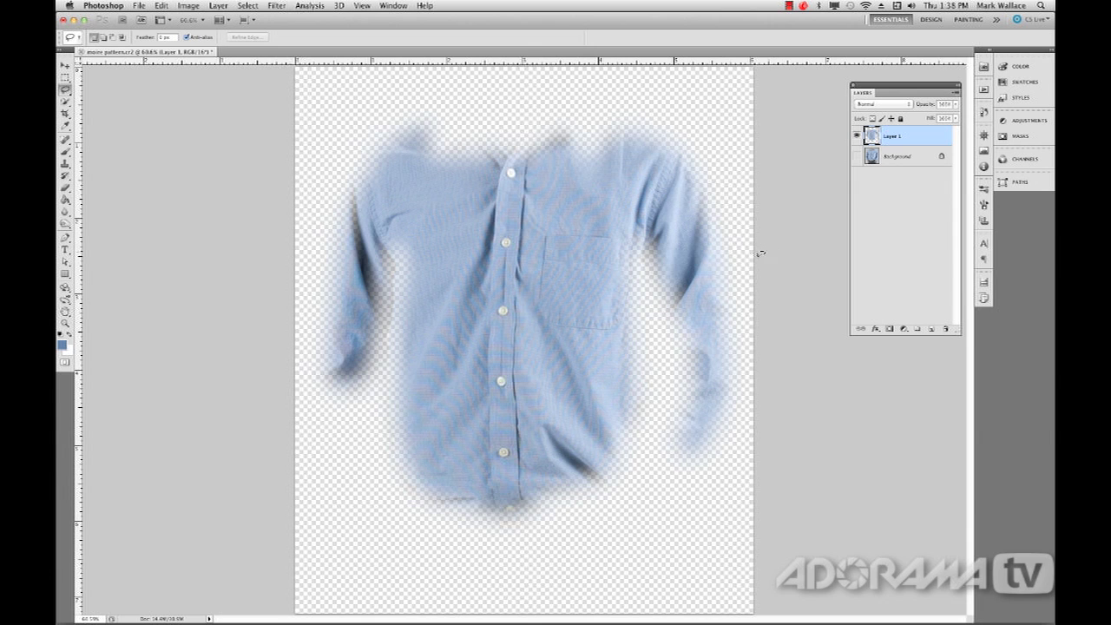
click(857, 156)
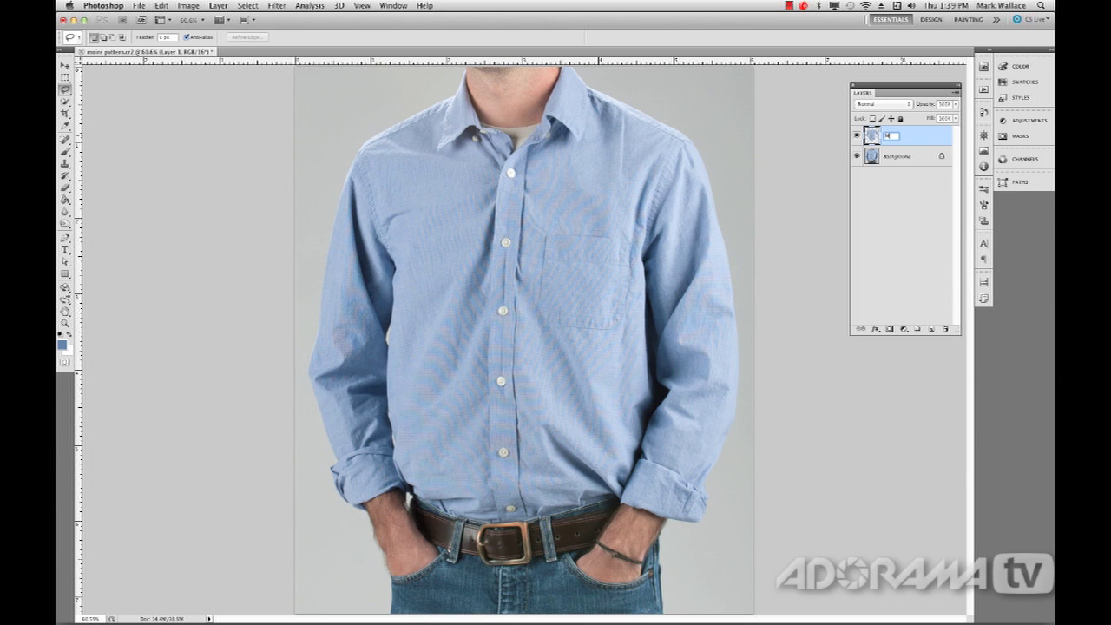
Step: Name the copy layer Fix and apply a 13.5-pixel Gaussian Blur to it
key(Return)
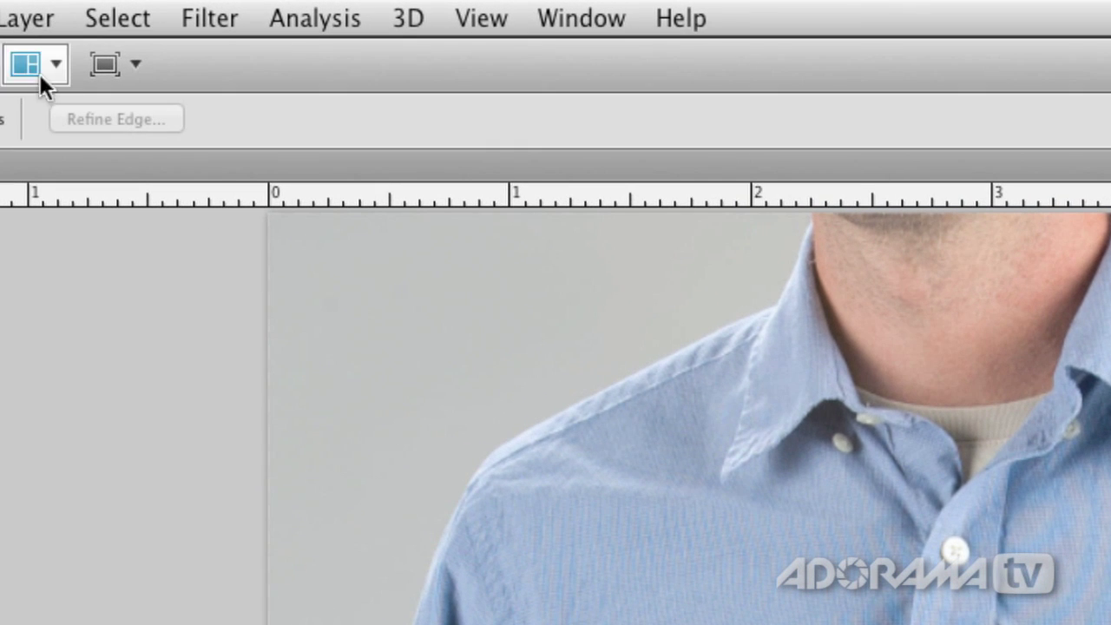
click(211, 21)
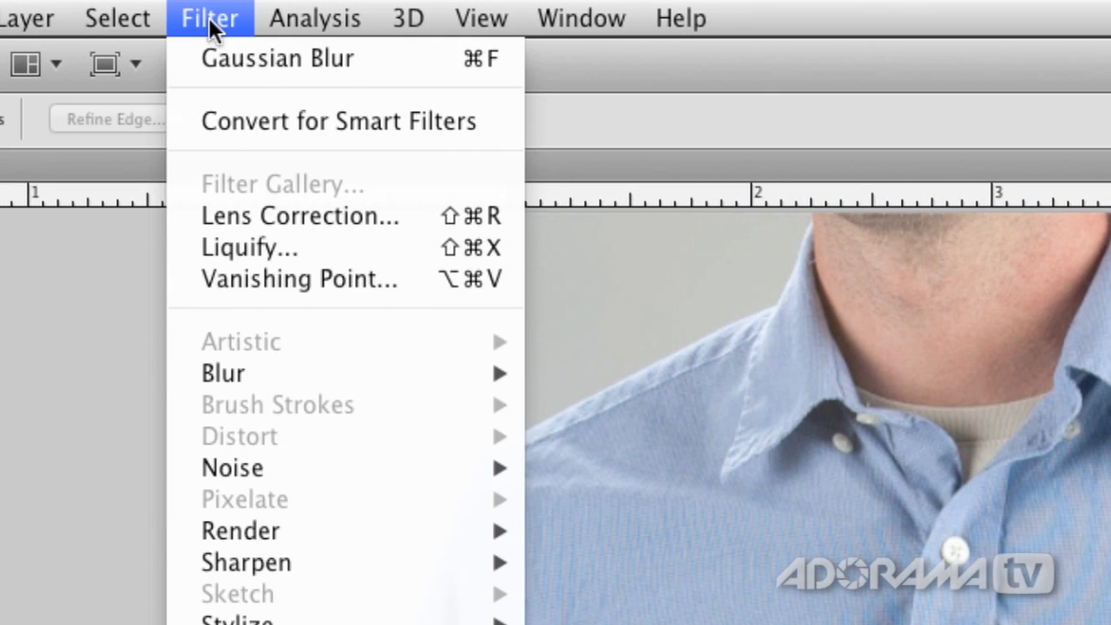
mouse_move(266, 373)
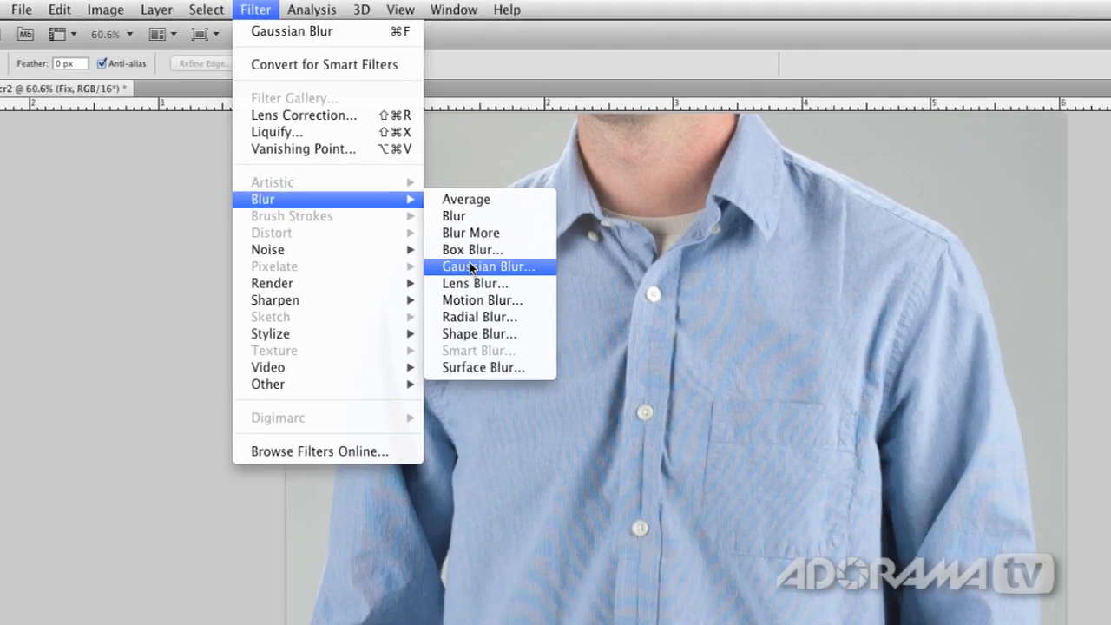
click(612, 497)
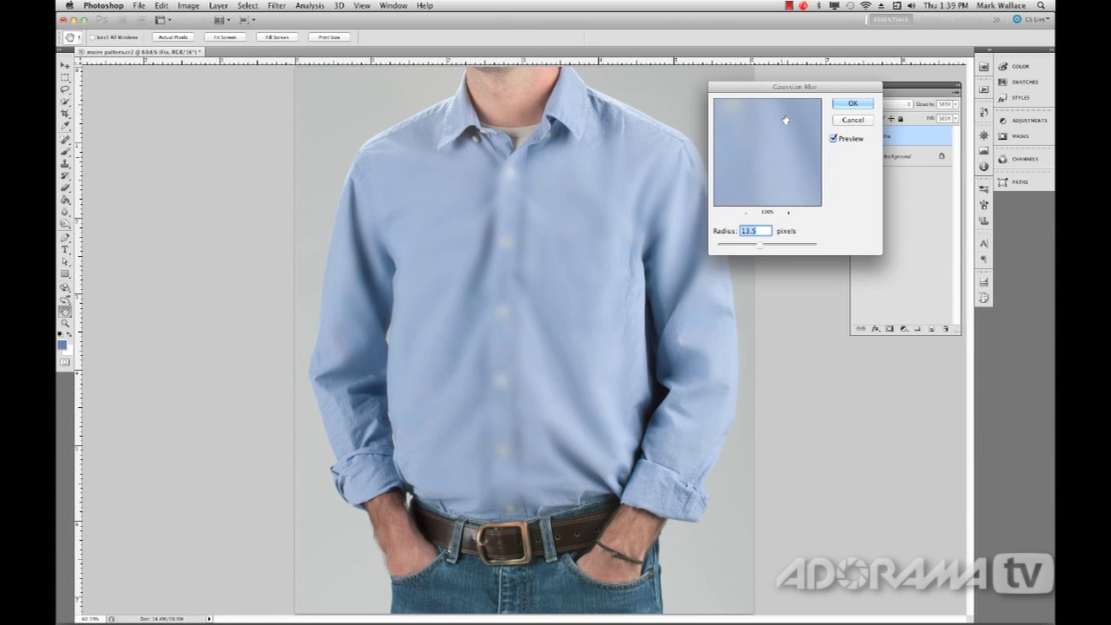
drag(760, 249, 736, 249)
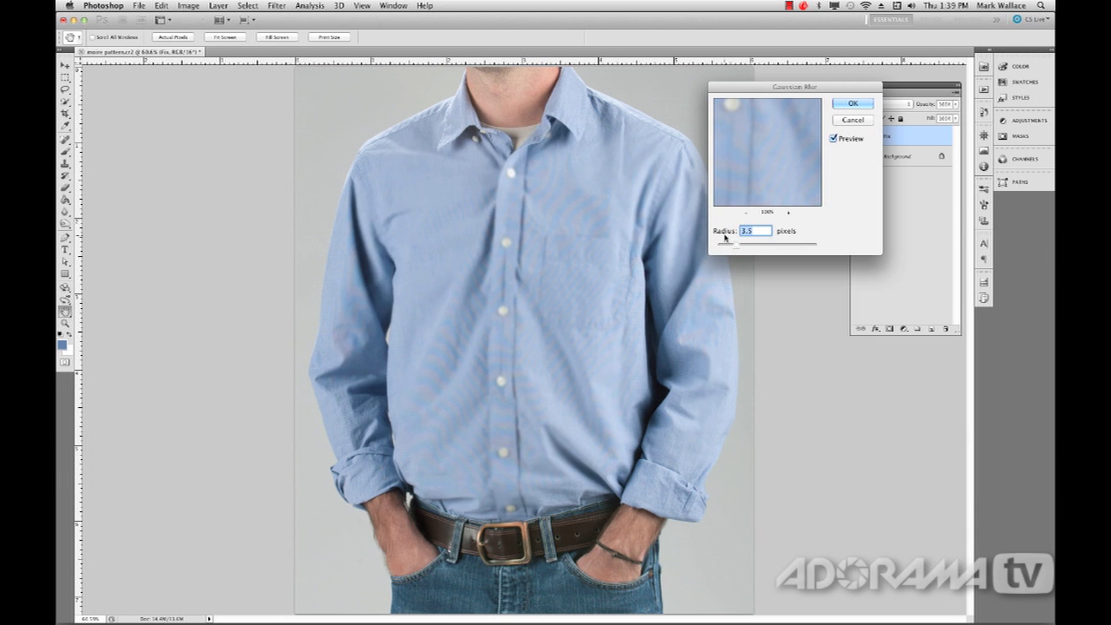
drag(762, 90, 657, 232)
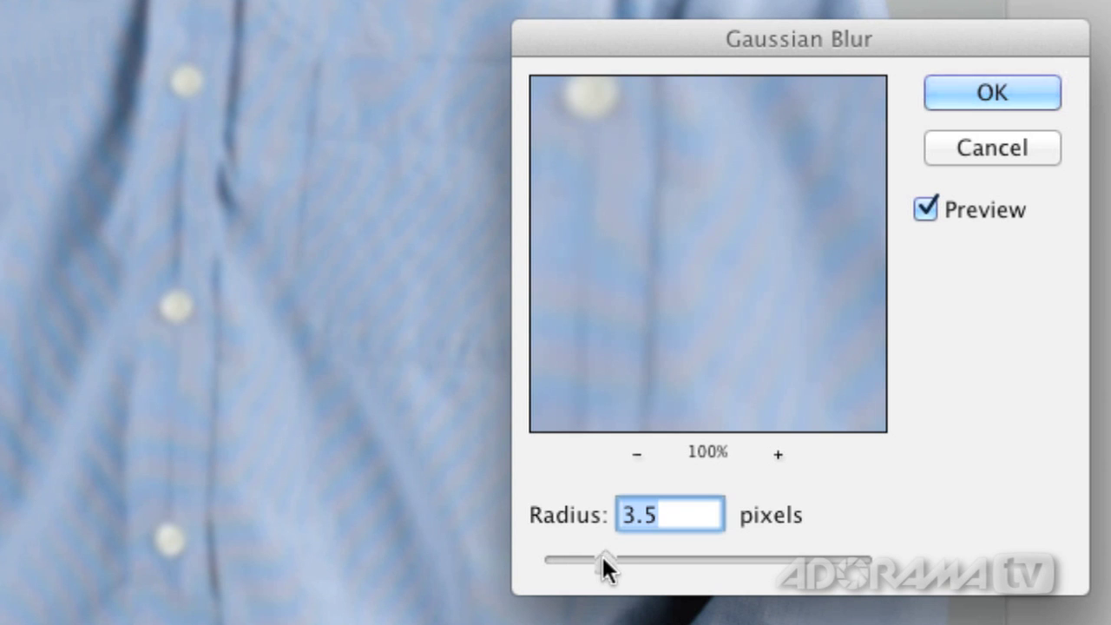
drag(602, 556, 670, 556)
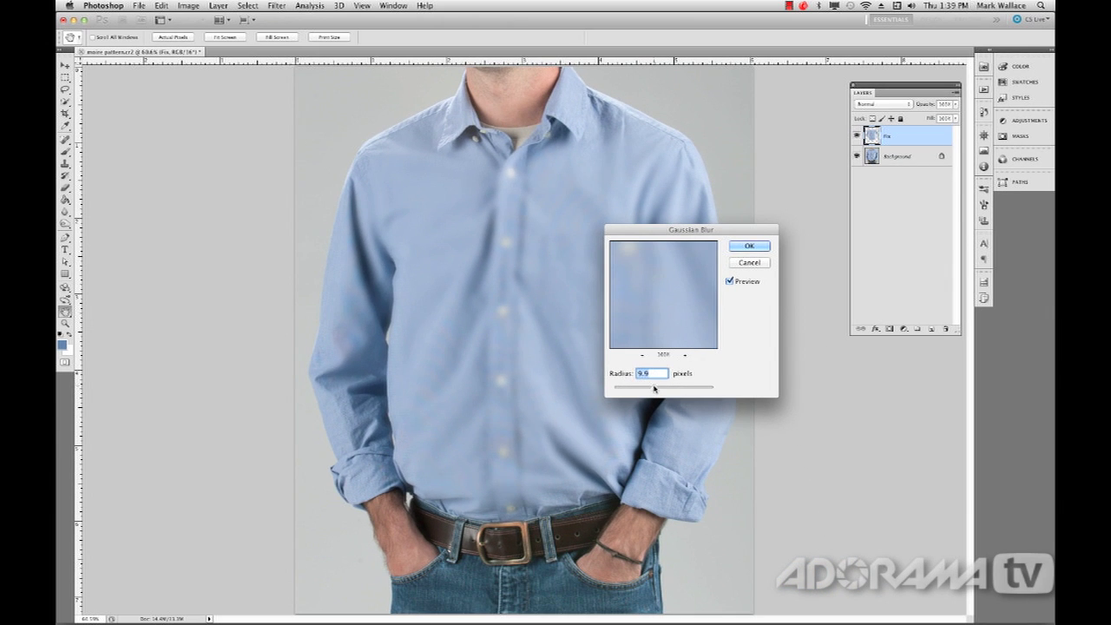
drag(655, 388, 657, 388)
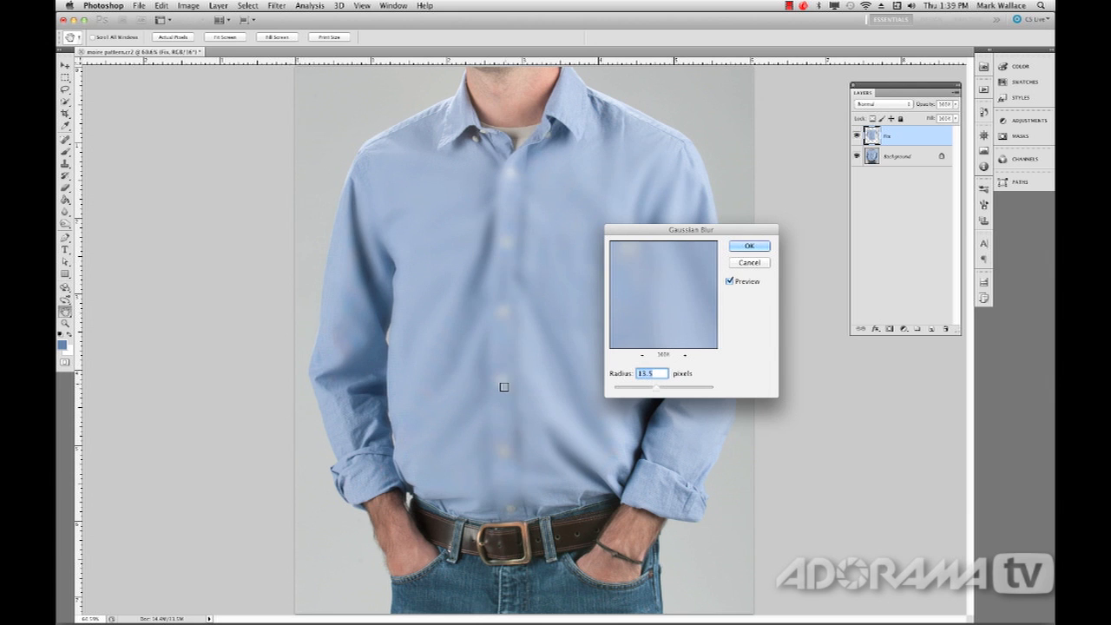
click(747, 247)
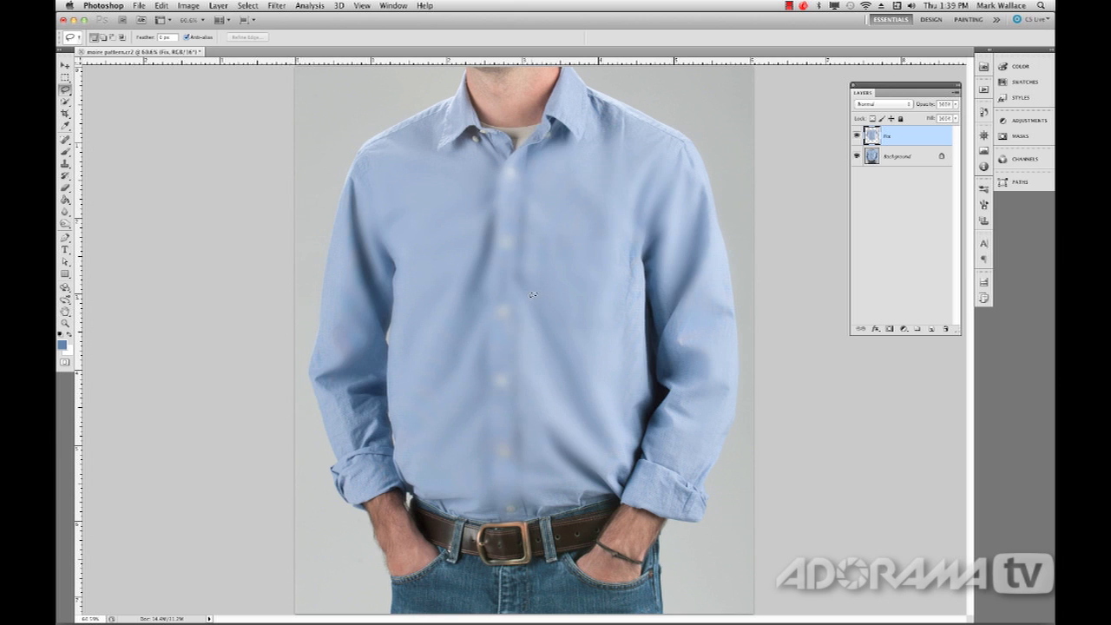
Step: Set the Fix layer's blend mode to Color, keeping the Layers panel clear of the photo
drag(886, 87, 634, 183)
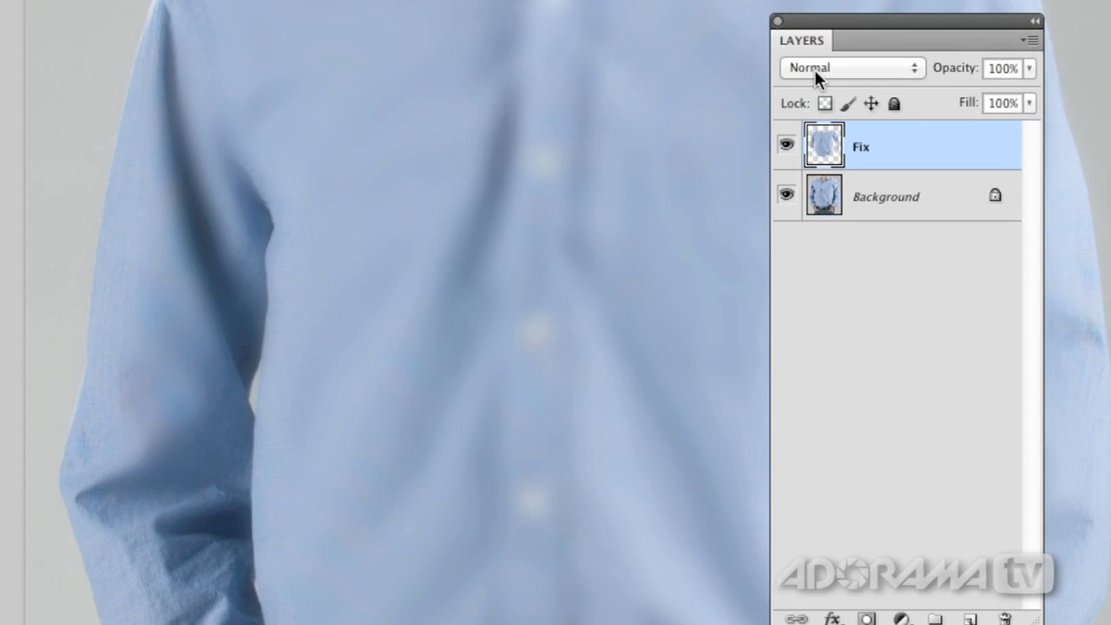
click(873, 68)
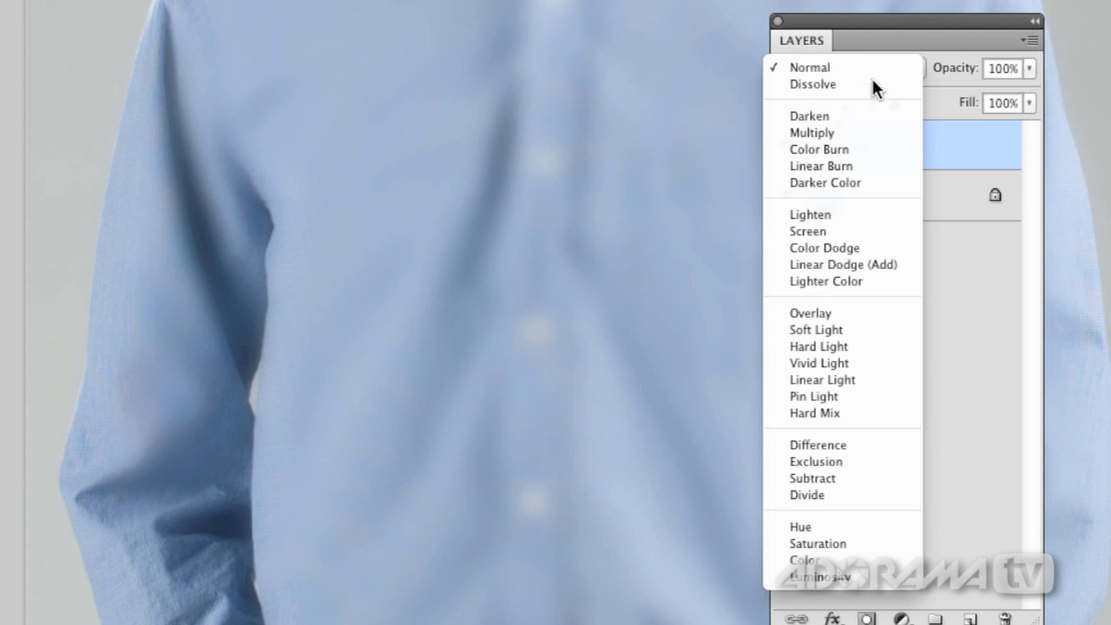
click(831, 562)
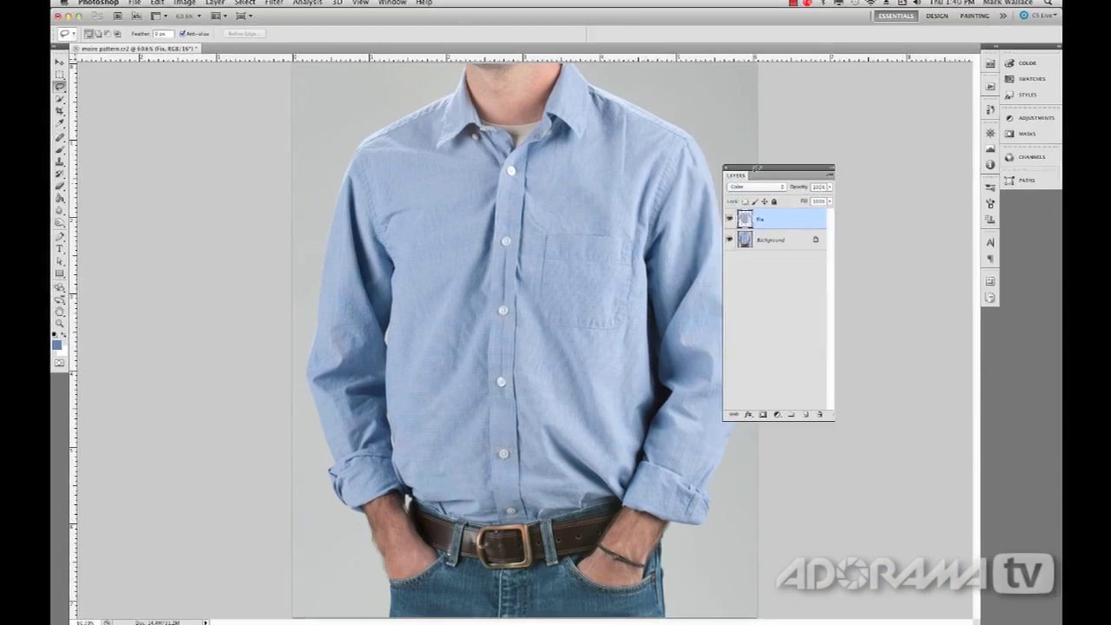
drag(767, 170, 803, 145)
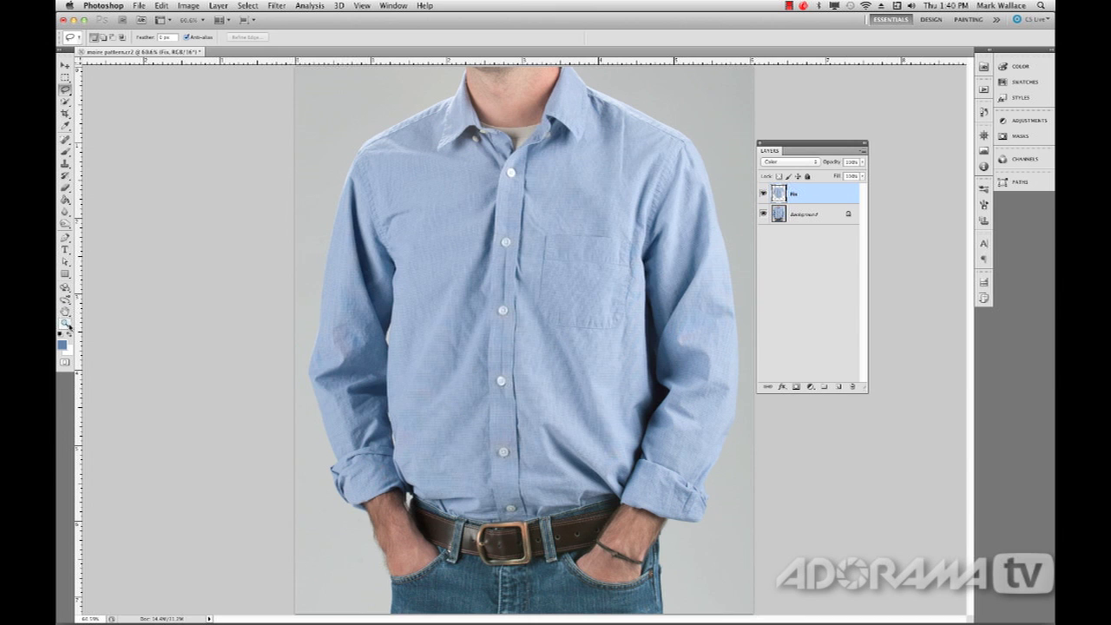
double_click(65, 322)
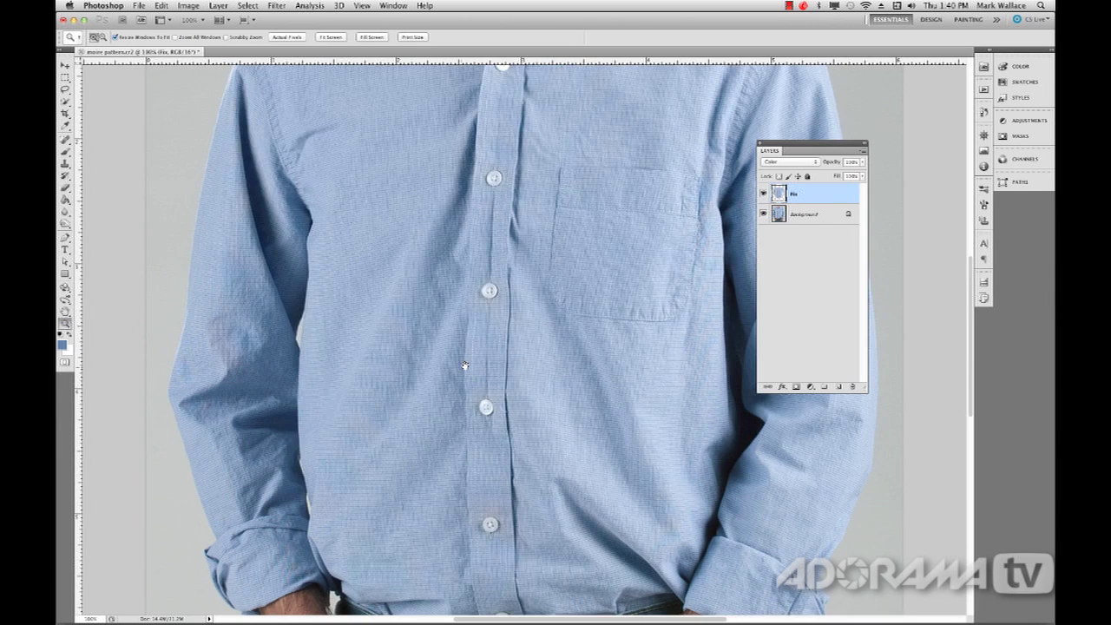
Step: At 100%, toggle the Fix layer off and on to compare the lower and upper shirt
drag(464, 365, 508, 260)
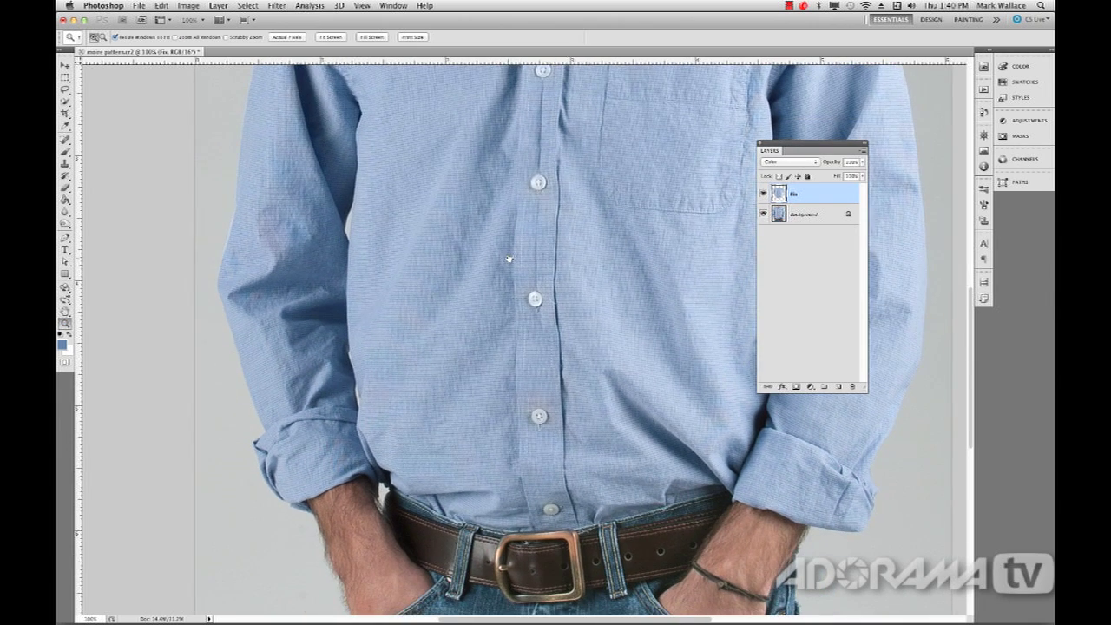
click(763, 194)
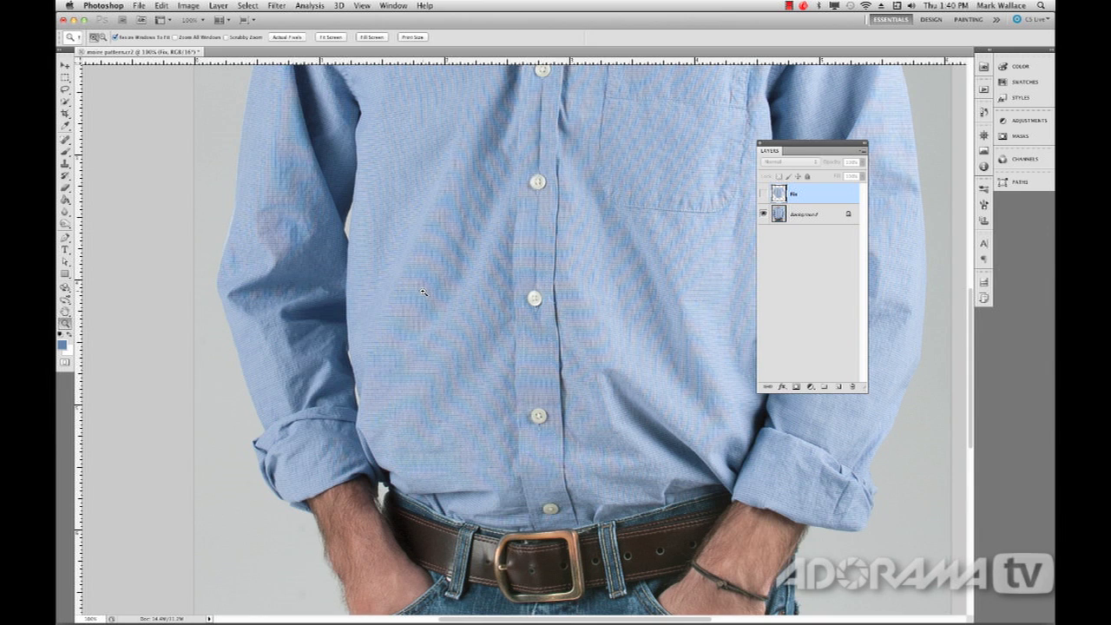
click(763, 195)
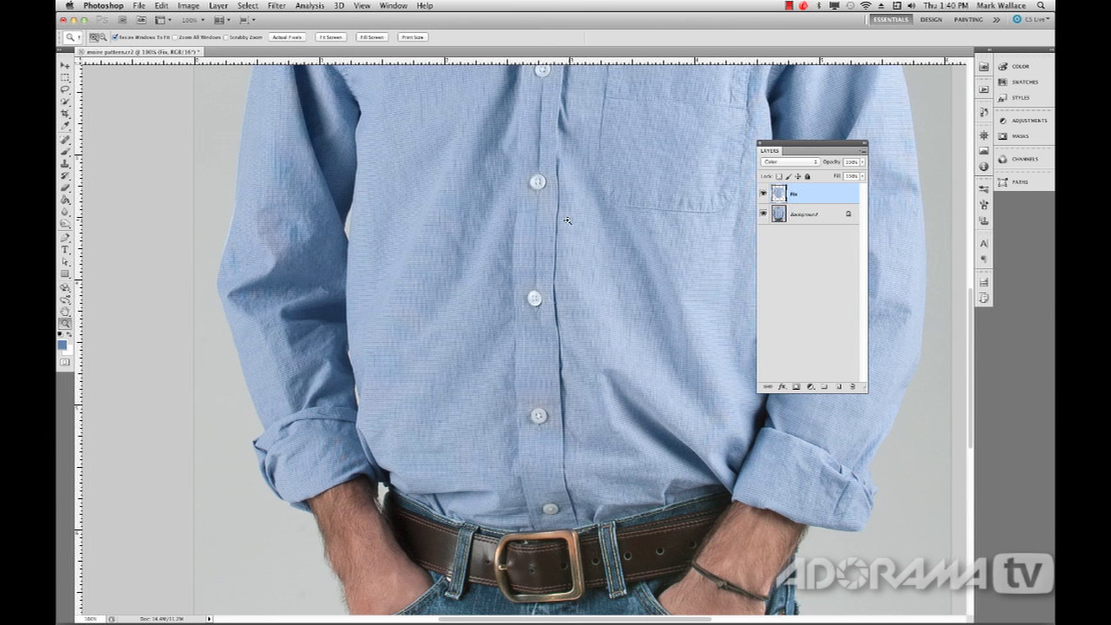
drag(611, 191, 533, 310)
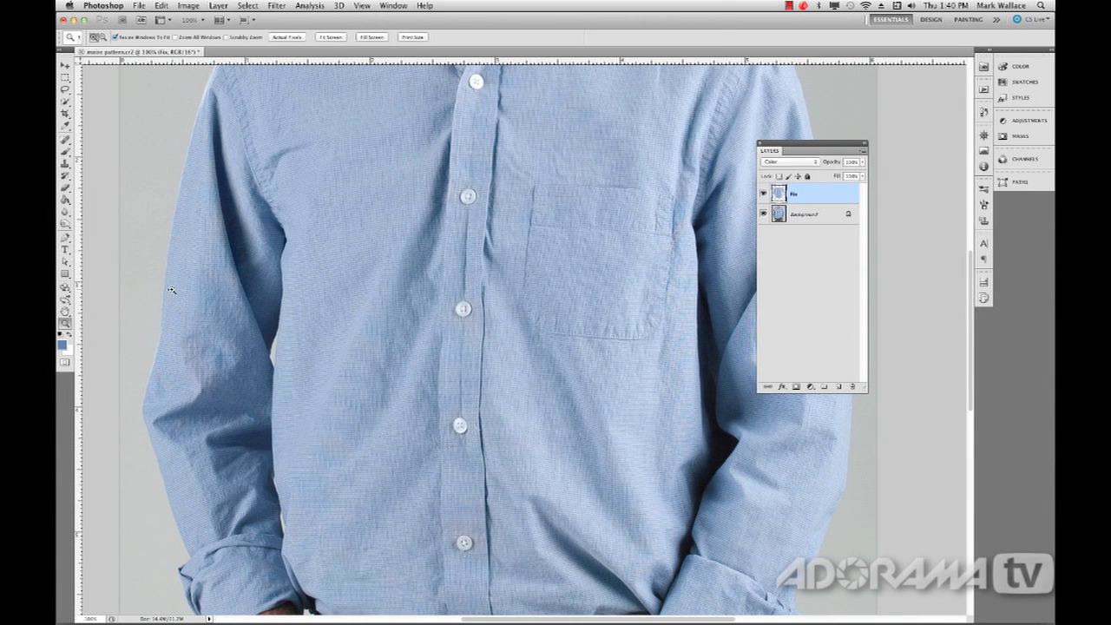
double_click(66, 311)
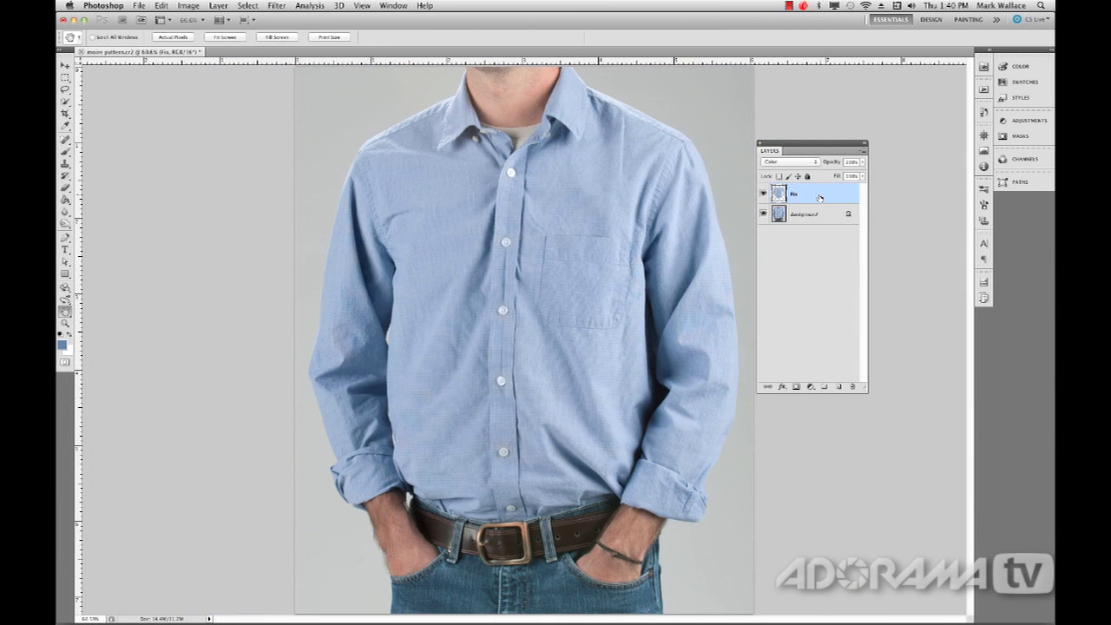
Step: Delete the Fix layer and add a new empty layer above Background
click(763, 193)
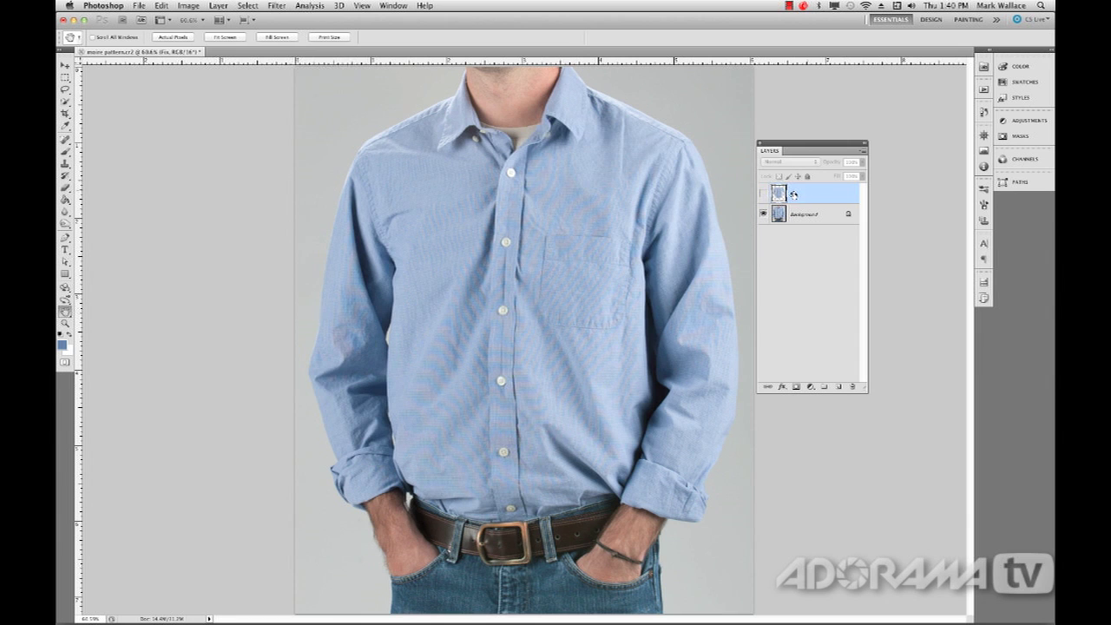
drag(806, 194, 853, 384)
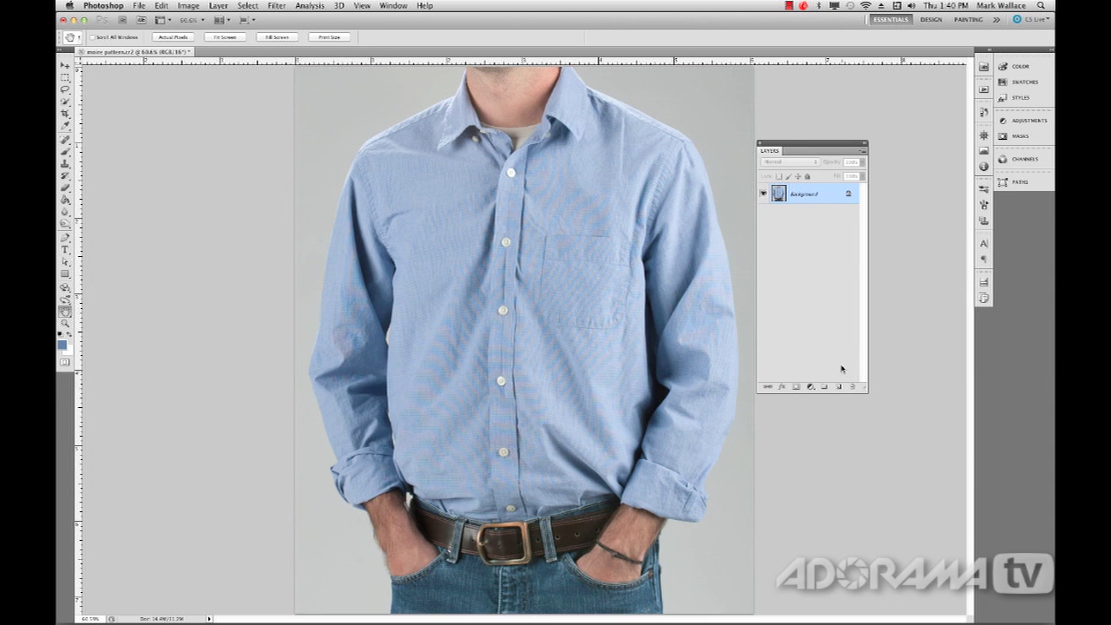
click(839, 386)
Step: Rename the new layer to Paint
double_click(799, 196)
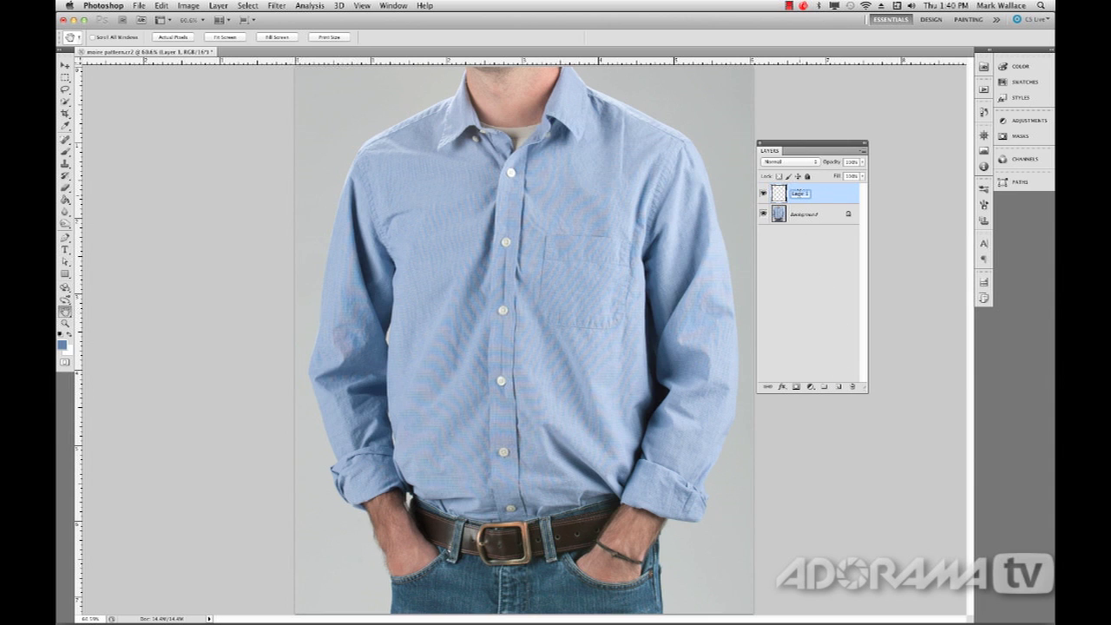
text(c)
key(Return)
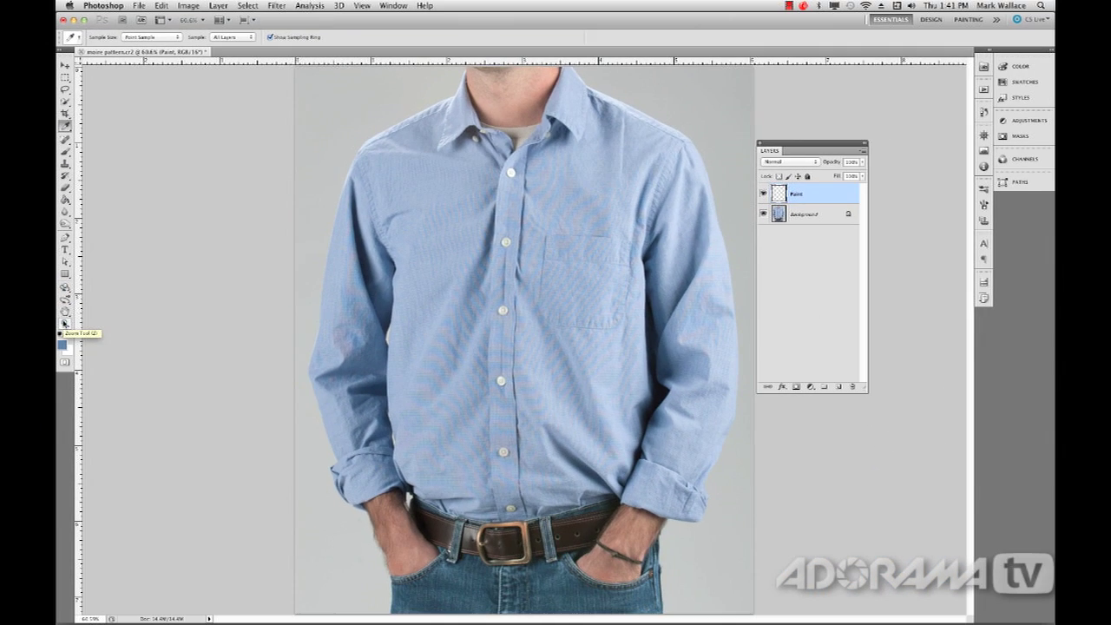
Step: At actual pixels, sample the shirt's blue with the Eyedropper as the foreground colour
double_click(64, 323)
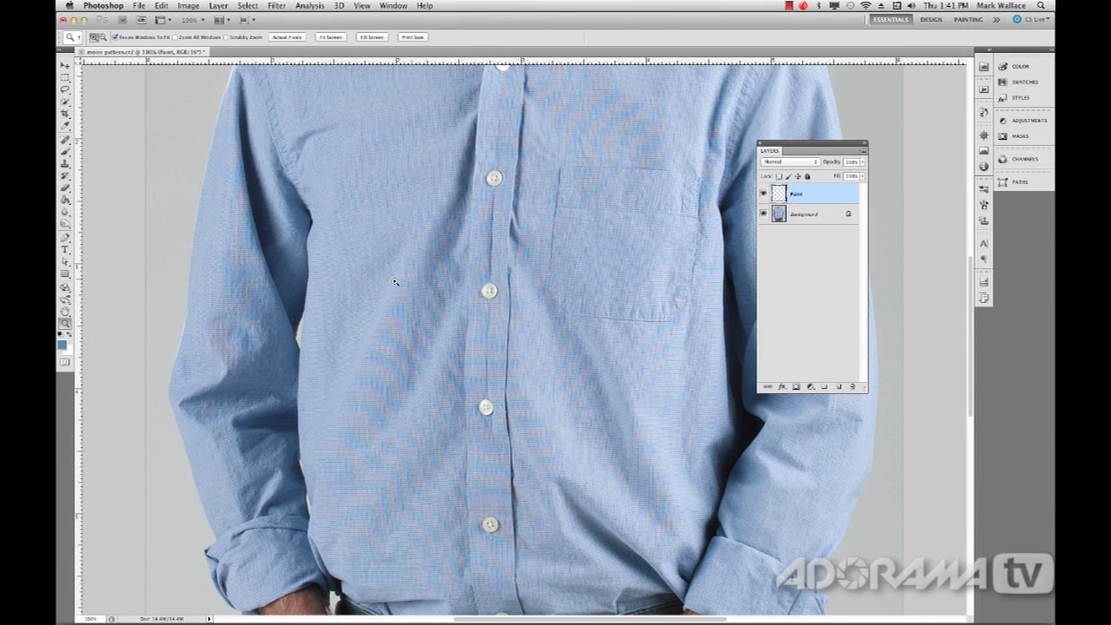
click(65, 125)
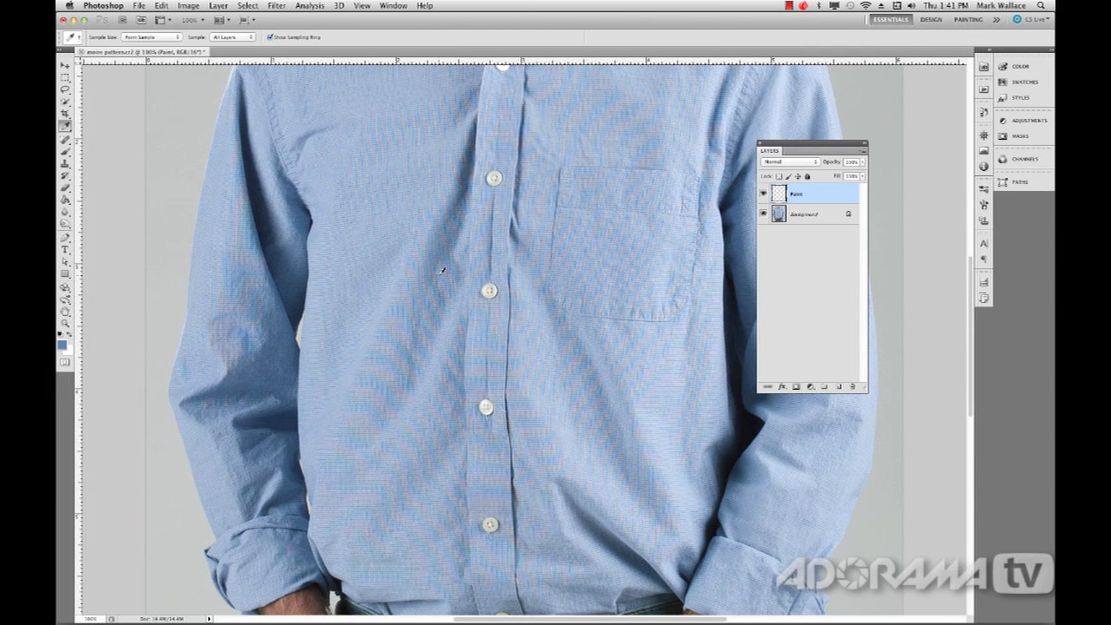
drag(444, 268, 442, 268)
key(d)
drag(438, 263, 438, 264)
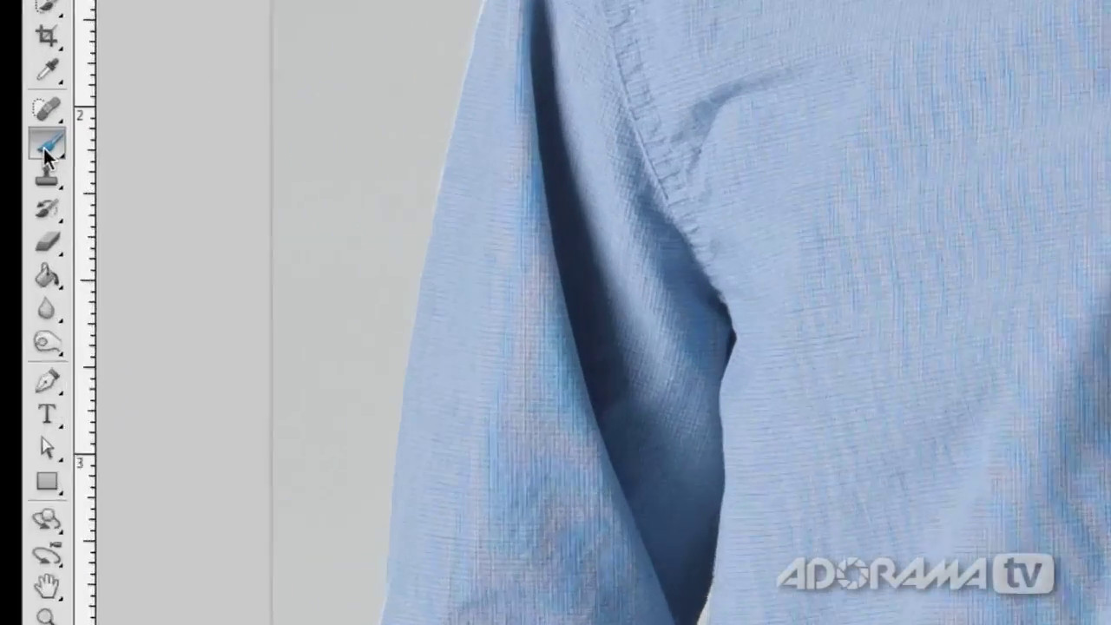
click(65, 154)
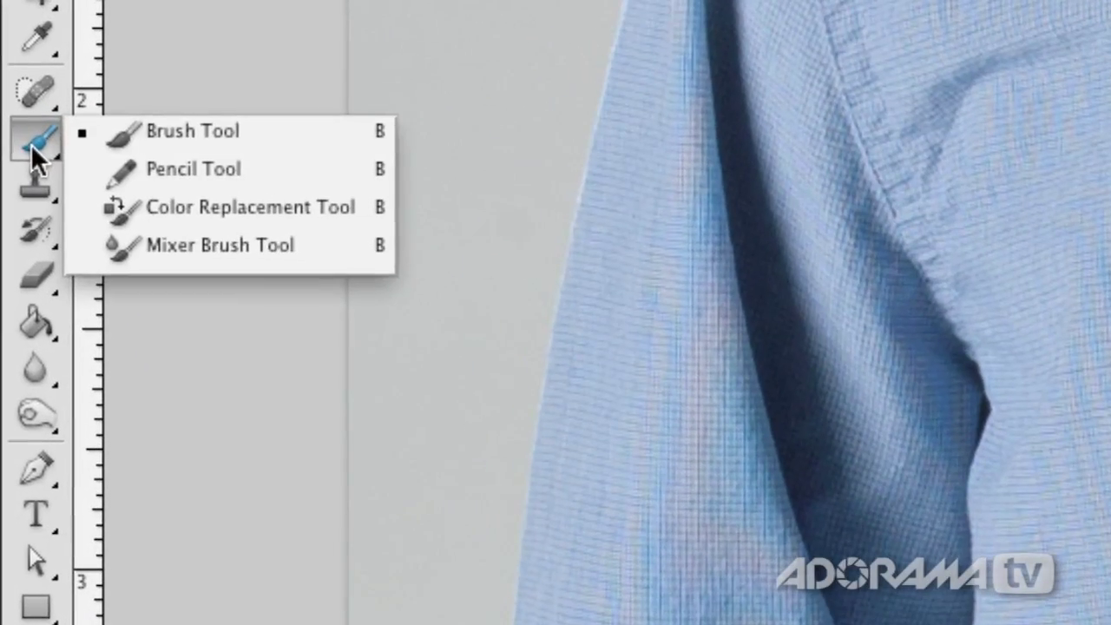
Step: Set up a soft Brush at 19% hardness, sized to about 147 px
click(186, 132)
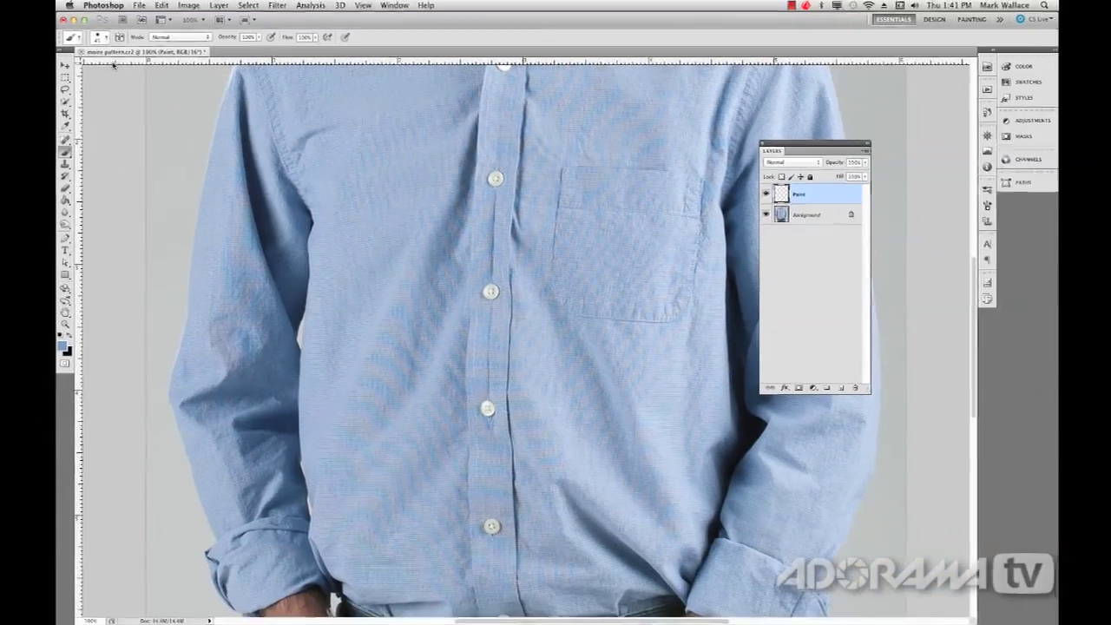
click(97, 35)
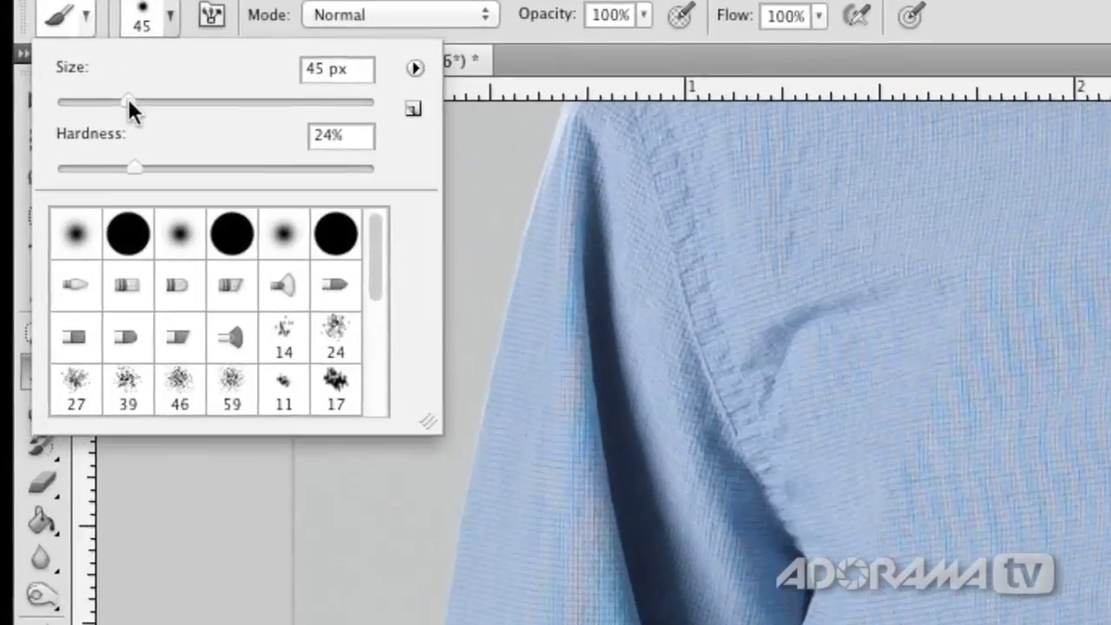
drag(97, 67, 124, 67)
drag(228, 112, 225, 112)
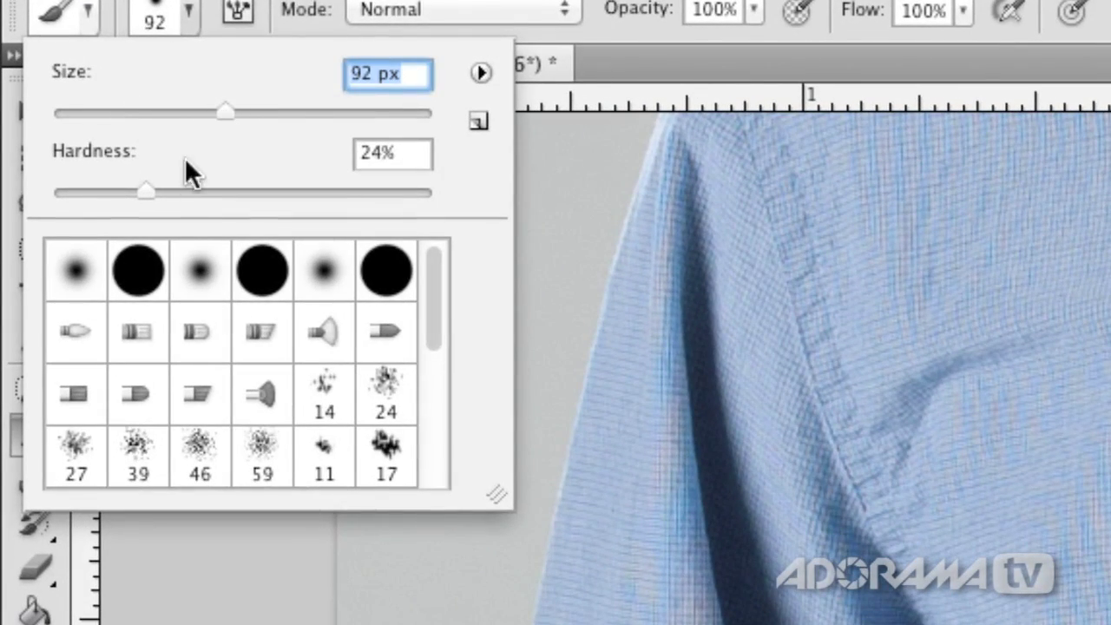
mouse_move(146, 186)
mouse_down()
mouse_move(124, 187)
mouse_move(183, 187)
mouse_move(124, 187)
mouse_up()
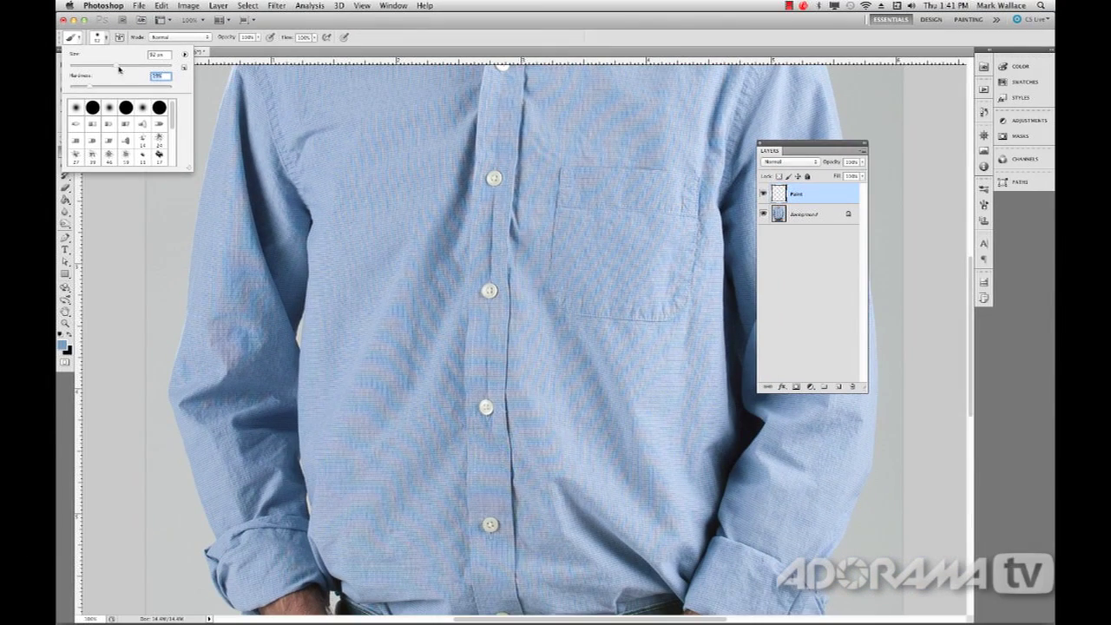
drag(224, 108, 281, 114)
mouse_move(137, 68)
mouse_down()
mouse_move(151, 67)
mouse_move(136, 67)
mouse_up()
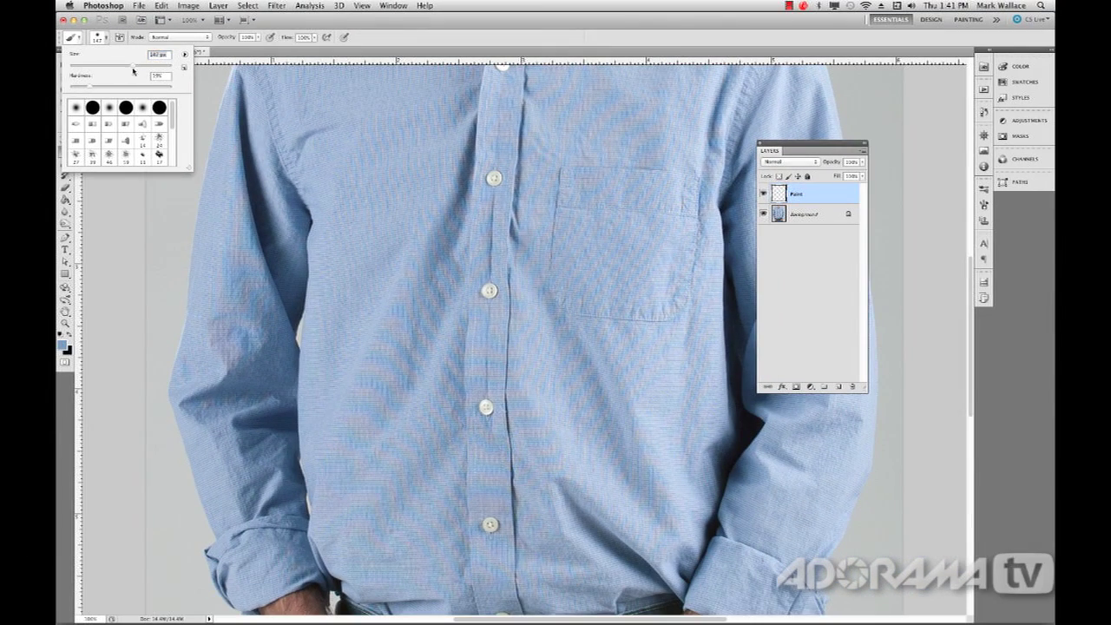
click(363, 158)
Step: Paint soft blue over the chest, button placket, collar area and left sleeve
mouse_move(362, 157)
mouse_down()
mouse_move(371, 238)
mouse_move(353, 153)
mouse_move(421, 130)
mouse_move(432, 224)
mouse_move(443, 138)
mouse_move(435, 331)
mouse_move(427, 238)
mouse_move(410, 350)
mouse_move(369, 316)
mouse_move(357, 358)
mouse_move(370, 473)
mouse_move(421, 423)
mouse_move(430, 465)
mouse_move(432, 452)
mouse_move(409, 526)
mouse_move(376, 546)
mouse_move(442, 562)
mouse_move(432, 527)
mouse_move(407, 551)
mouse_move(376, 523)
mouse_move(359, 429)
mouse_move(353, 520)
mouse_move(345, 154)
mouse_up()
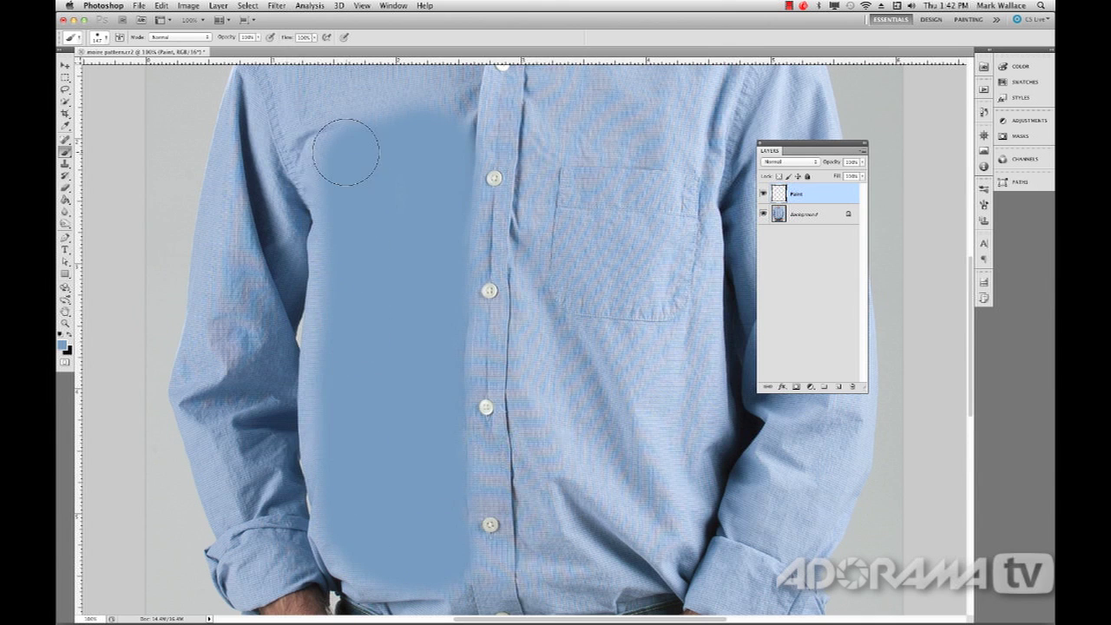
mouse_move(504, 359)
mouse_down()
mouse_move(460, 334)
mouse_move(530, 366)
mouse_move(540, 451)
mouse_move(464, 453)
mouse_move(491, 447)
mouse_move(490, 413)
mouse_move(485, 548)
mouse_move(526, 542)
mouse_move(537, 332)
mouse_move(568, 288)
mouse_move(610, 260)
mouse_move(639, 338)
mouse_move(599, 492)
mouse_move(635, 371)
mouse_move(611, 450)
mouse_move(686, 496)
mouse_move(673, 222)
mouse_move(562, 217)
mouse_move(594, 169)
mouse_move(628, 267)
mouse_move(622, 402)
mouse_move(566, 542)
mouse_move(584, 387)
mouse_move(579, 573)
mouse_move(656, 556)
mouse_move(599, 580)
mouse_move(452, 584)
mouse_move(624, 559)
mouse_move(630, 461)
mouse_up()
mouse_move(573, 128)
mouse_down()
mouse_move(680, 116)
mouse_move(528, 129)
mouse_move(483, 164)
mouse_move(475, 130)
mouse_up()
mouse_move(388, 135)
mouse_down()
mouse_move(470, 119)
mouse_move(476, 132)
mouse_move(523, 112)
mouse_up()
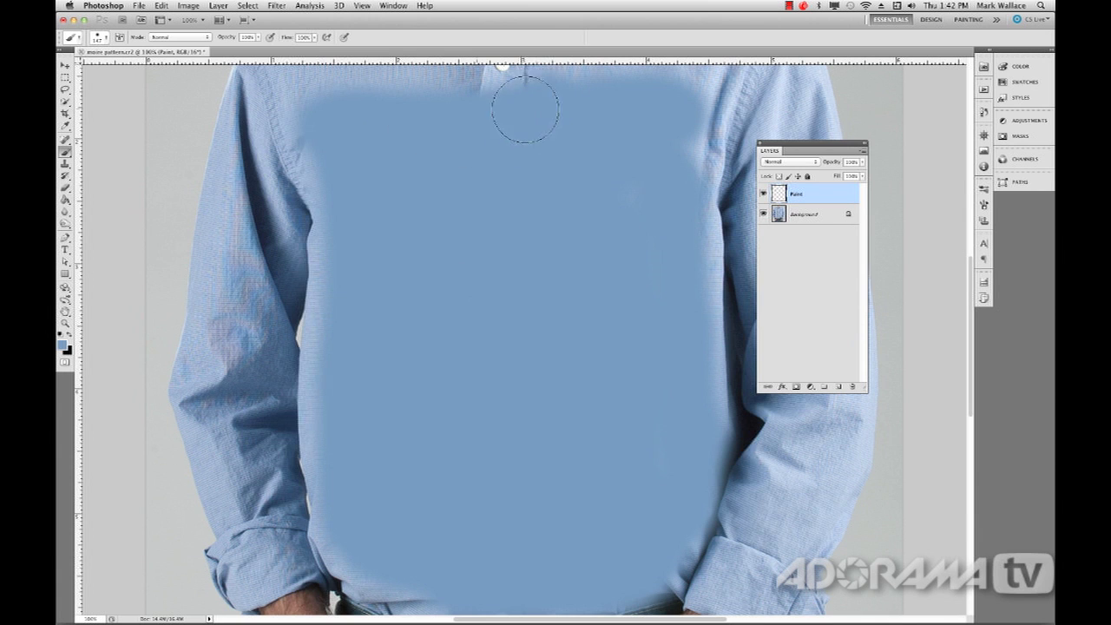
mouse_move(227, 231)
mouse_down()
mouse_move(224, 375)
mouse_move(247, 318)
mouse_move(218, 377)
mouse_move(214, 447)
mouse_move(219, 478)
mouse_move(250, 372)
mouse_move(242, 478)
mouse_move(250, 324)
mouse_move(240, 223)
mouse_move(226, 229)
mouse_move(203, 183)
mouse_up()
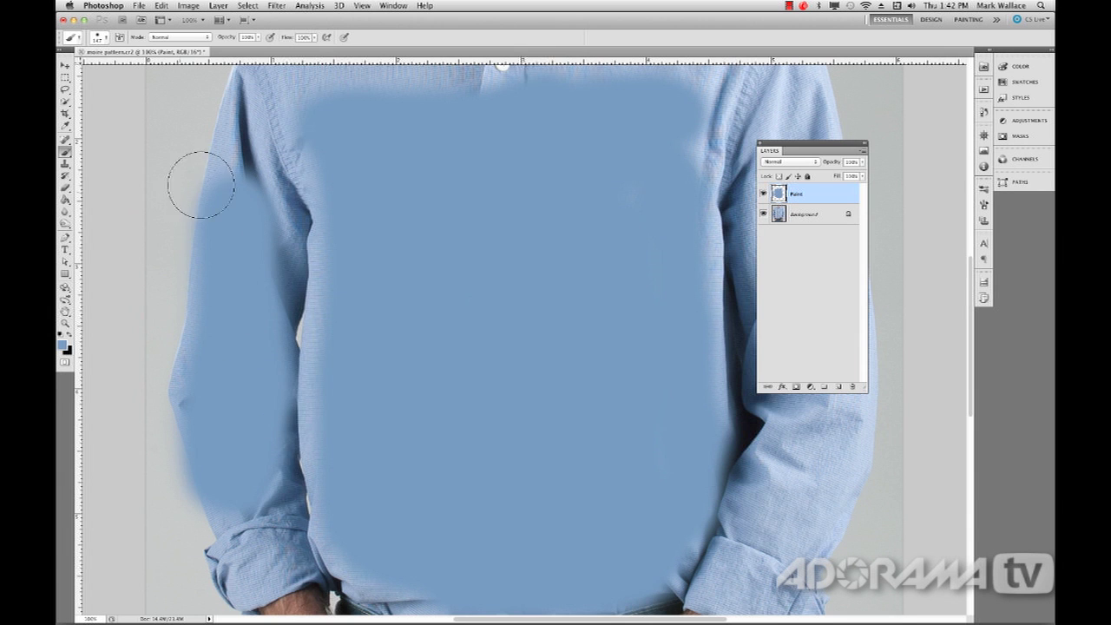
mouse_move(419, 157)
mouse_down()
mouse_move(422, 377)
mouse_move(341, 300)
mouse_move(452, 292)
mouse_move(444, 259)
mouse_move(358, 310)
mouse_move(324, 254)
mouse_move(335, 252)
mouse_move(311, 344)
mouse_move(351, 233)
mouse_move(353, 266)
mouse_move(542, 315)
mouse_move(574, 278)
mouse_move(621, 303)
mouse_move(670, 265)
mouse_move(683, 287)
mouse_move(714, 291)
mouse_move(698, 338)
mouse_move(690, 234)
mouse_move(667, 227)
mouse_move(697, 277)
mouse_up()
mouse_move(695, 401)
mouse_down()
mouse_move(683, 283)
mouse_move(596, 274)
mouse_move(641, 264)
mouse_move(650, 231)
mouse_move(687, 292)
mouse_up()
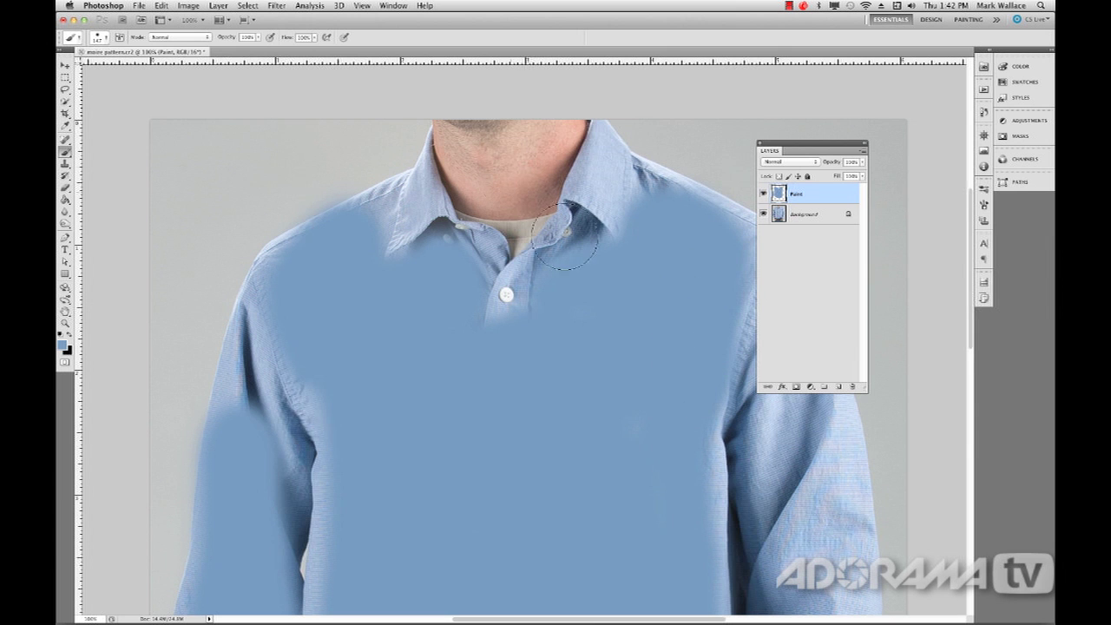
Step: Paint blue over the right sleeve, rolled cuff, shirt-front edge and left shoulder
mouse_move(618, 294)
mouse_down()
mouse_move(514, 276)
mouse_move(374, 211)
mouse_move(340, 166)
mouse_up()
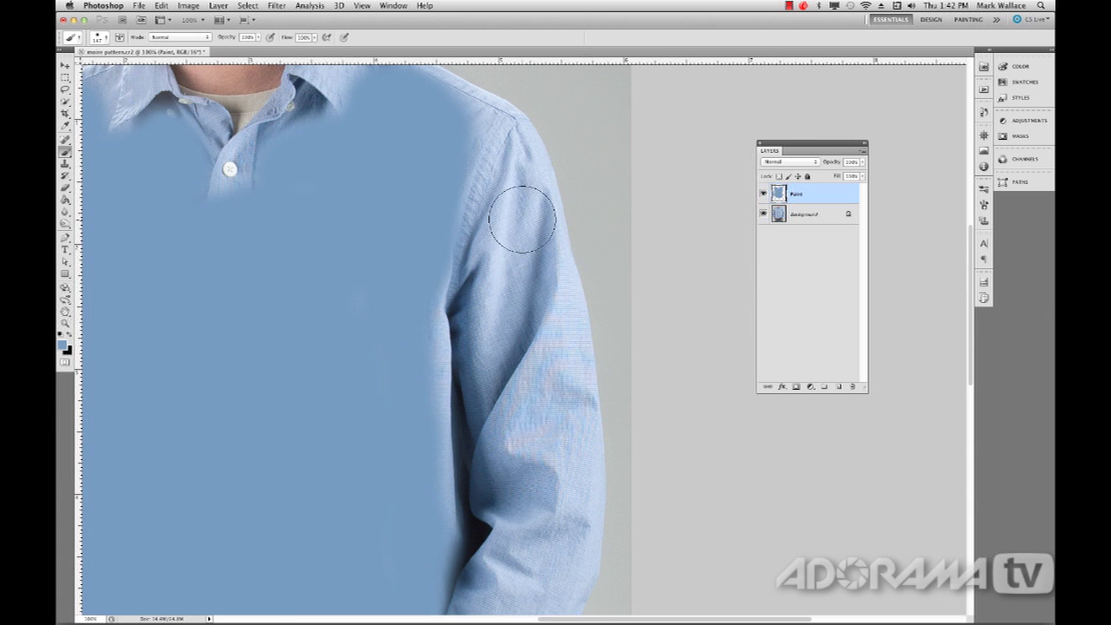
mouse_move(513, 210)
mouse_down()
mouse_move(526, 229)
mouse_move(512, 308)
mouse_move(538, 451)
mouse_move(546, 392)
mouse_move(565, 503)
mouse_move(565, 280)
mouse_move(565, 330)
mouse_move(534, 333)
mouse_move(539, 367)
mouse_move(517, 429)
mouse_move(529, 459)
mouse_move(414, 432)
mouse_up()
scroll(414, 431, left, 10)
scroll(414, 431, down, 3)
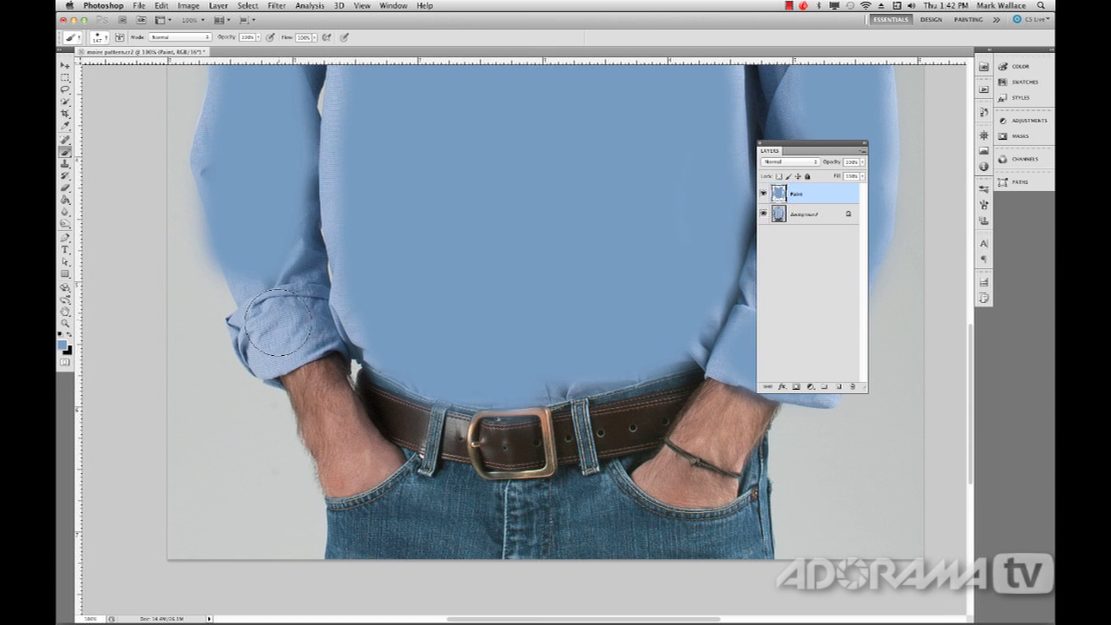
mouse_move(276, 319)
mouse_down()
mouse_move(306, 323)
mouse_move(276, 316)
mouse_up()
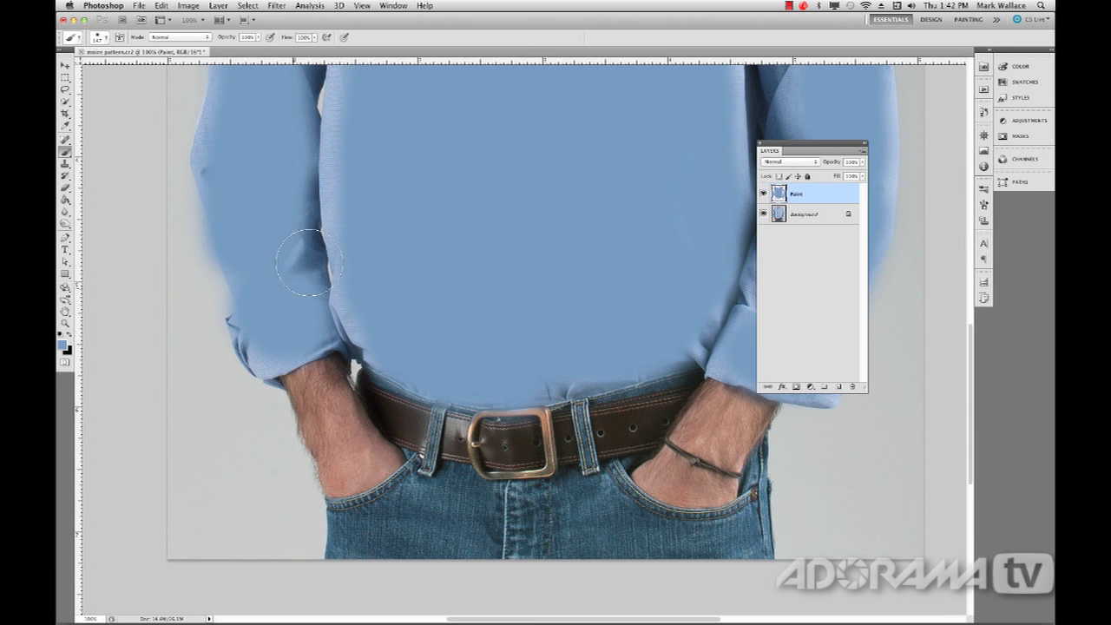
drag(352, 211, 364, 106)
scroll(365, 156, up, 5)
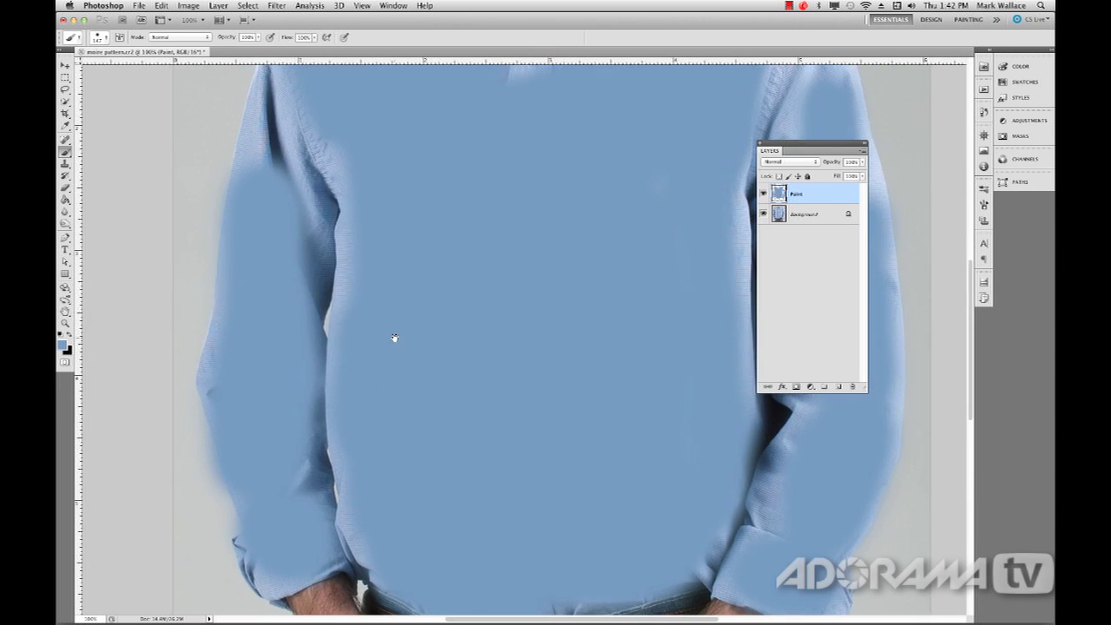
mouse_move(343, 121)
mouse_down()
mouse_move(294, 97)
mouse_move(292, 173)
mouse_move(263, 170)
mouse_move(258, 228)
mouse_up()
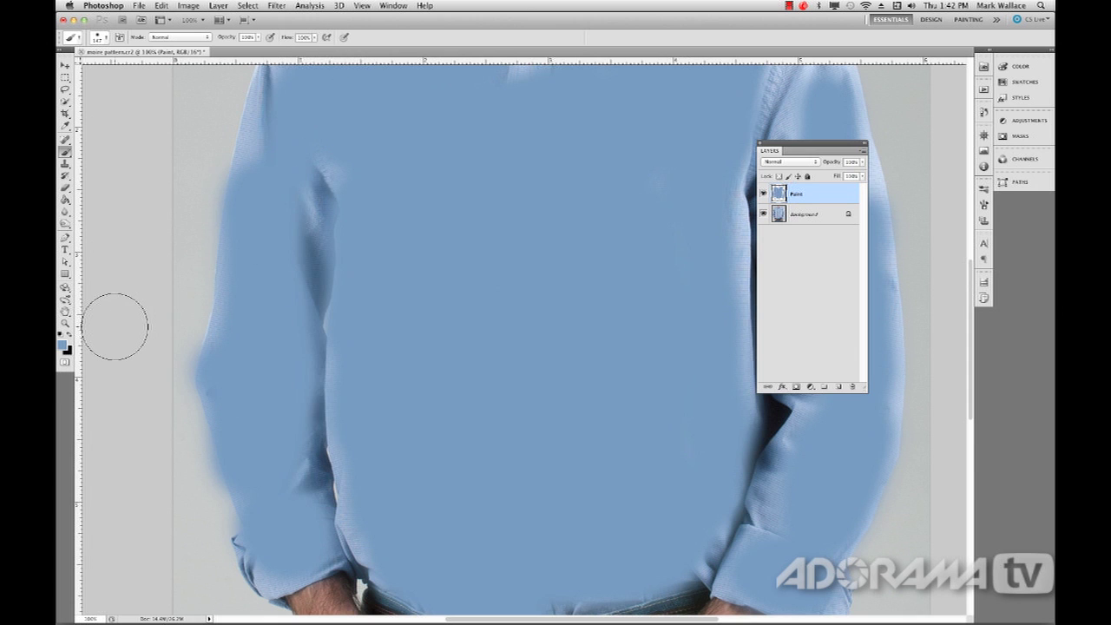
Step: Set the Paint layer to Color blend mode, view at 100%, and add a layer mask
double_click(65, 310)
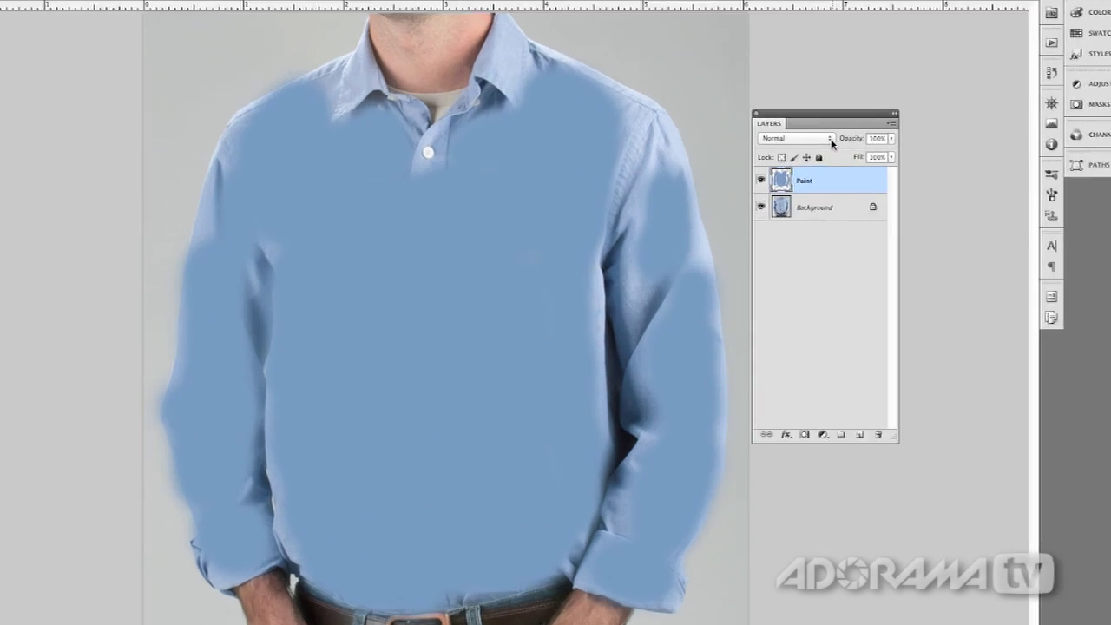
click(817, 162)
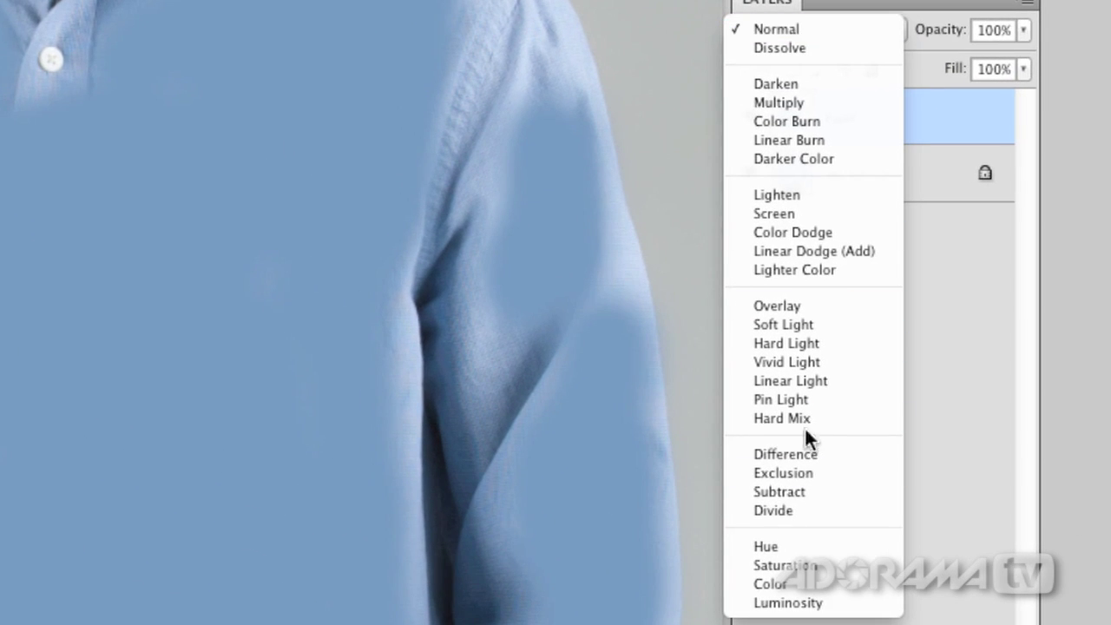
click(781, 585)
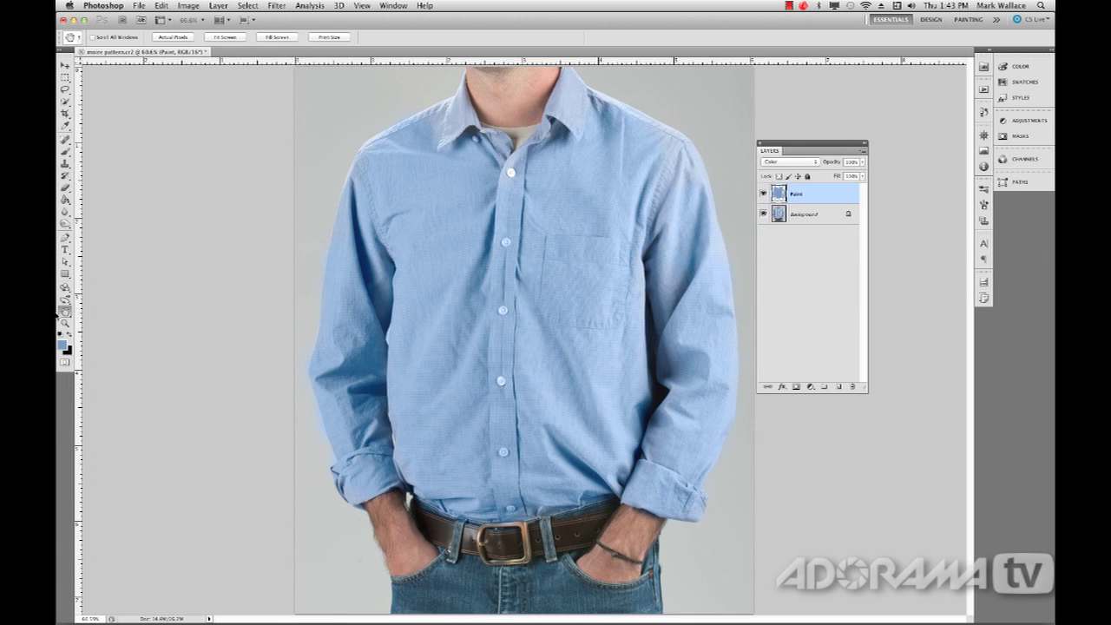
double_click(65, 323)
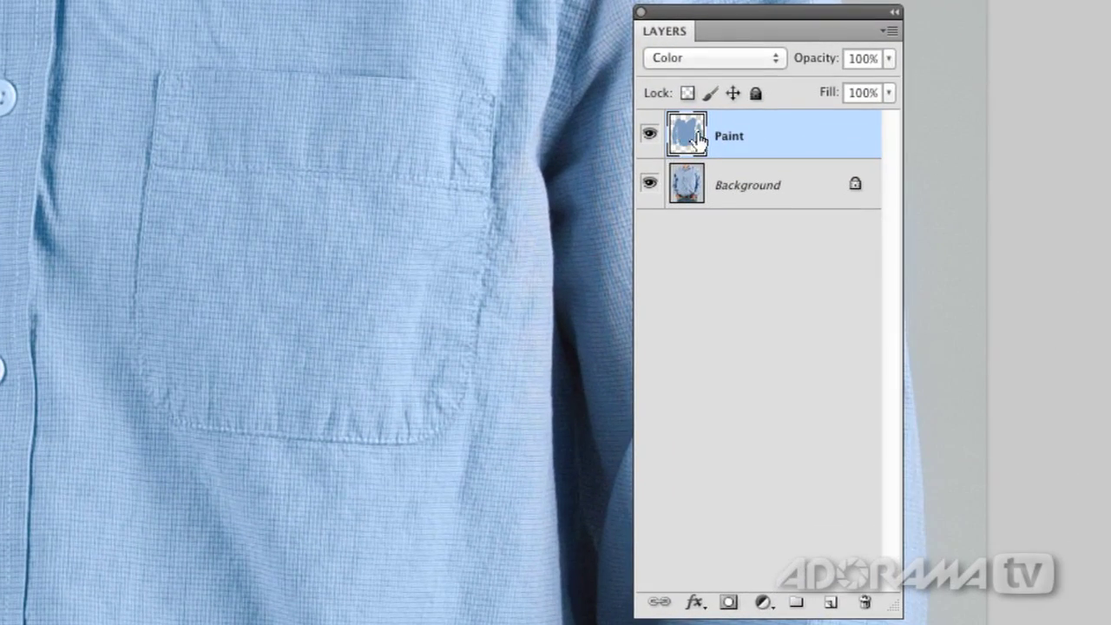
click(728, 603)
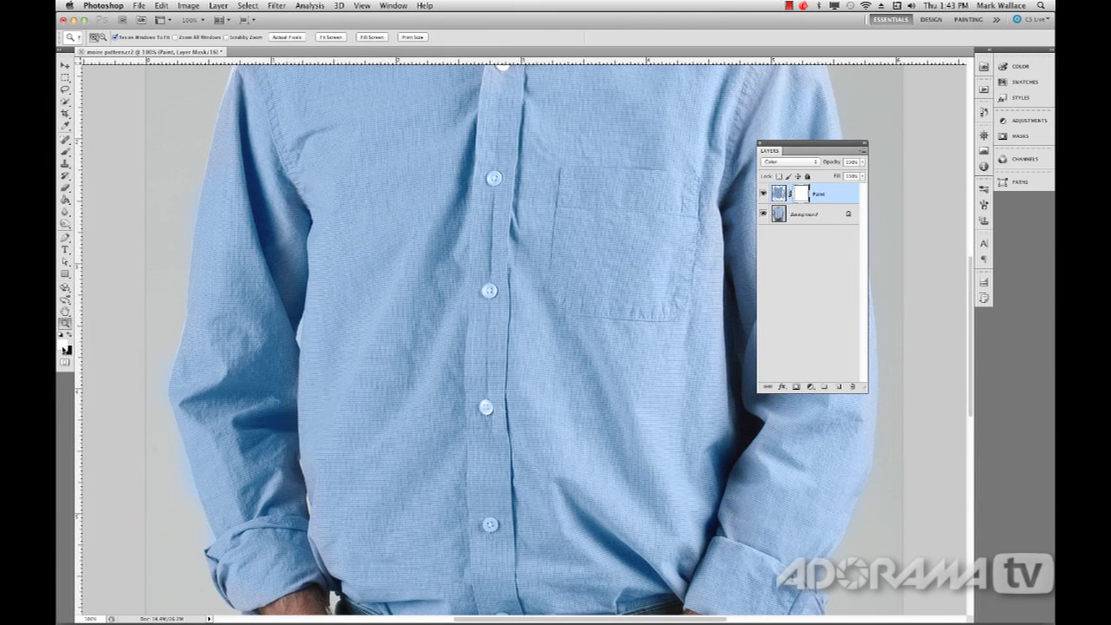
Step: Set black as the painting colour and choose a hard round brush at 17 px, 85% hardness
click(71, 338)
click(65, 151)
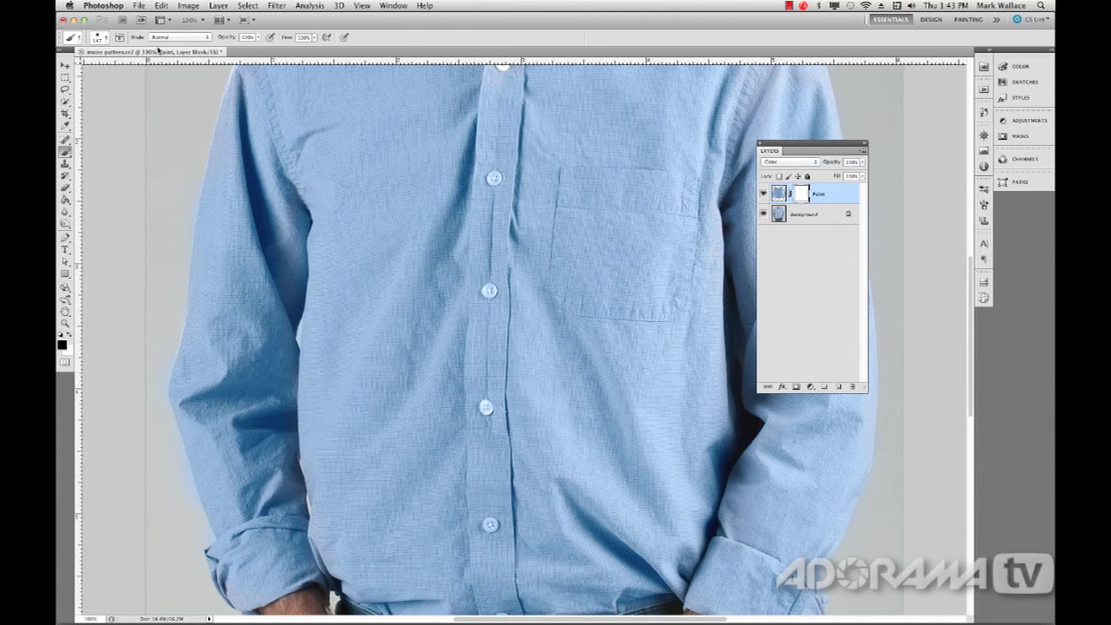
click(109, 40)
click(92, 106)
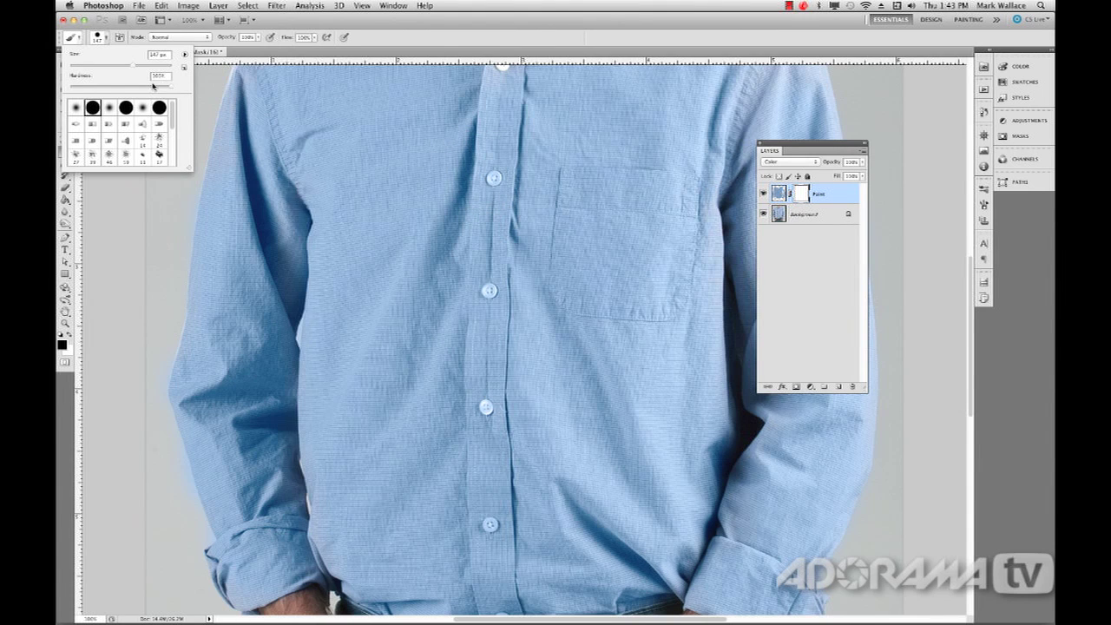
drag(133, 66, 77, 66)
drag(166, 88, 153, 87)
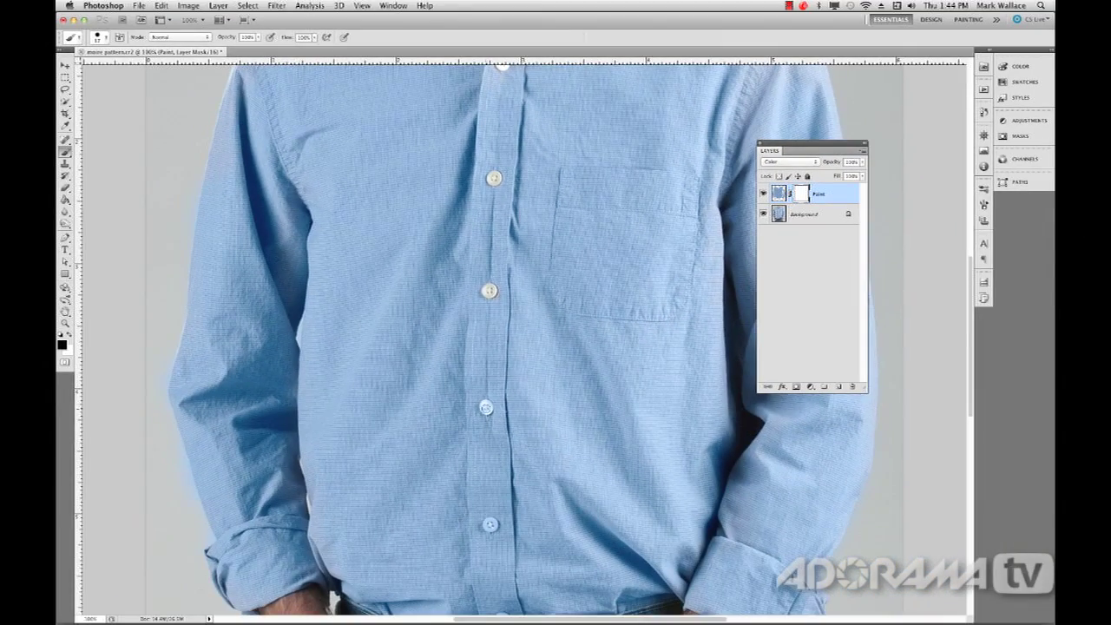
Step: Mask the blue off the buttons, arm edge and sleeve cuff, then hide the Paint layer
drag(485, 408, 486, 406)
drag(498, 540, 471, 336)
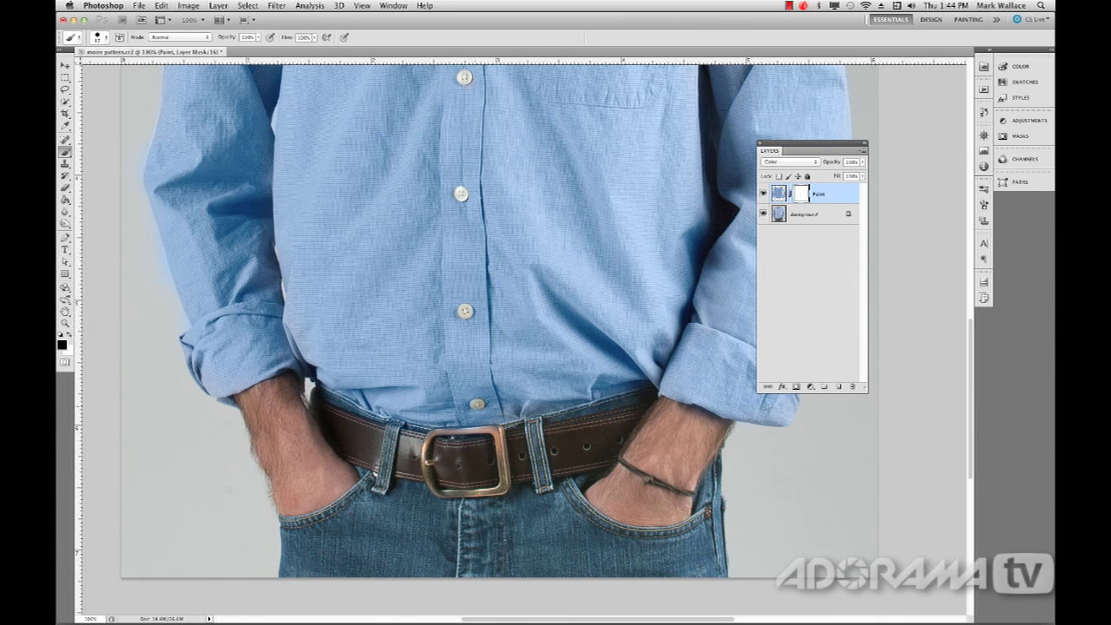
mouse_move(439, 238)
mouse_down()
mouse_move(448, 459)
mouse_move(476, 315)
mouse_up()
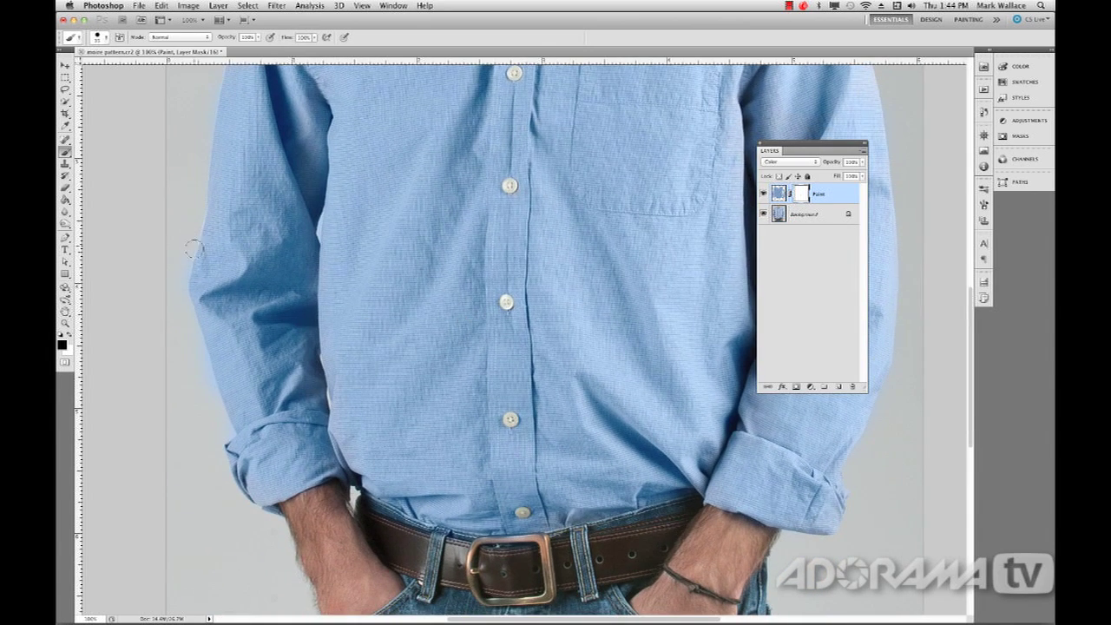
mouse_move(183, 229)
mouse_down()
mouse_move(176, 310)
mouse_move(211, 454)
mouse_move(221, 434)
mouse_up()
drag(645, 459, 345, 507)
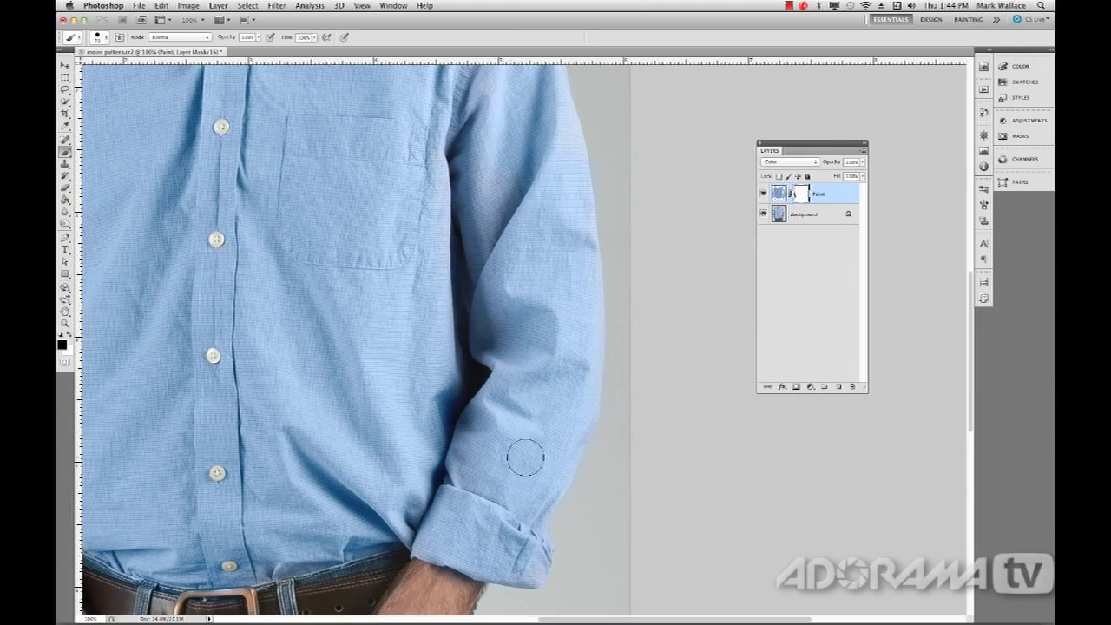
mouse_move(525, 458)
mouse_down()
mouse_move(595, 422)
mouse_move(565, 565)
mouse_move(470, 414)
mouse_up()
mouse_move(303, 212)
mouse_down()
mouse_move(421, 375)
mouse_move(509, 467)
mouse_up()
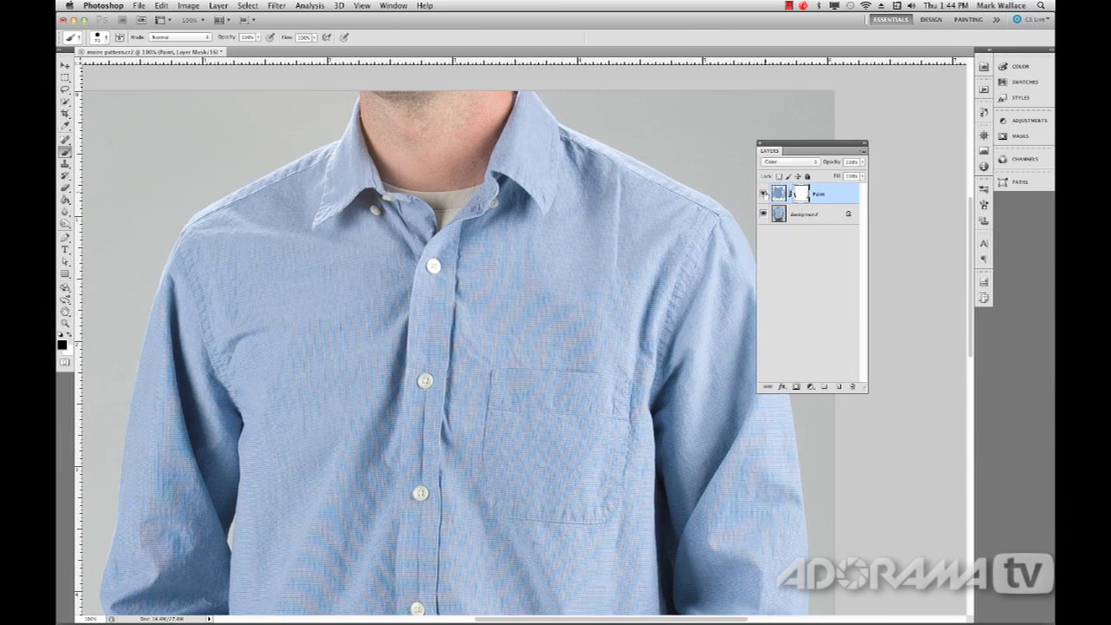
scroll(573, 364, down, 3)
drag(567, 332, 605, 121)
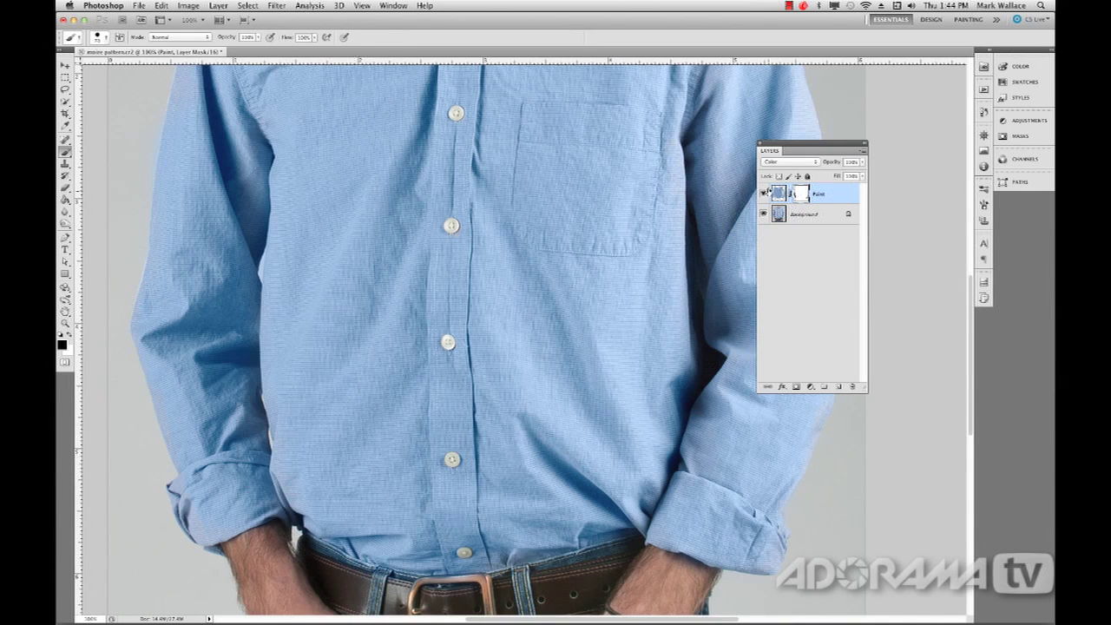
click(763, 194)
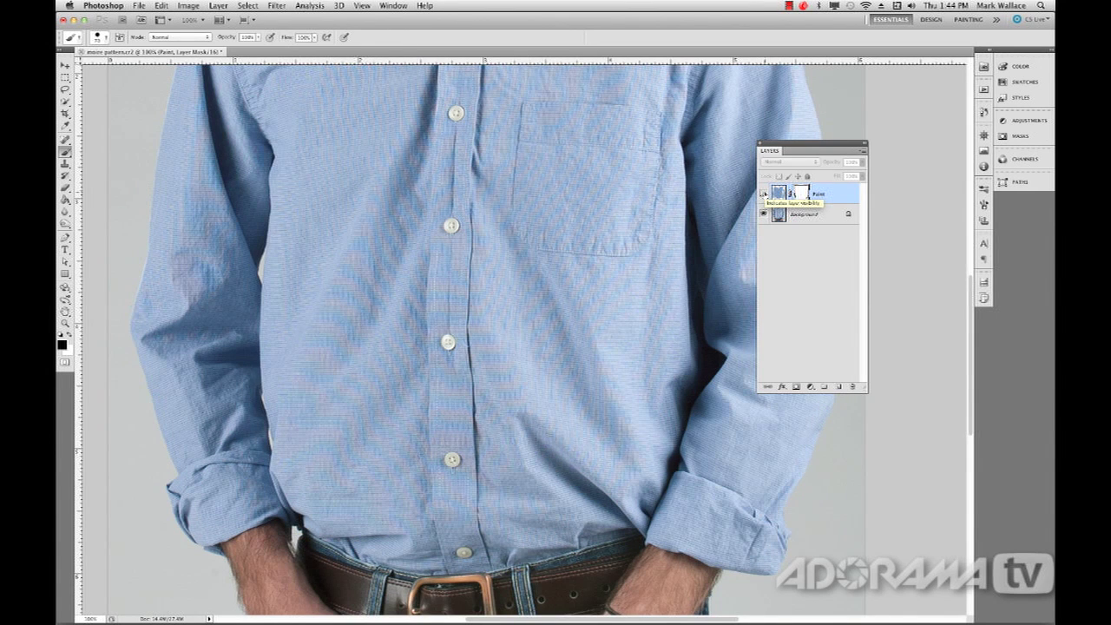
Step: Show the Paint layer again and lower its opacity to 71%
click(763, 194)
click(779, 193)
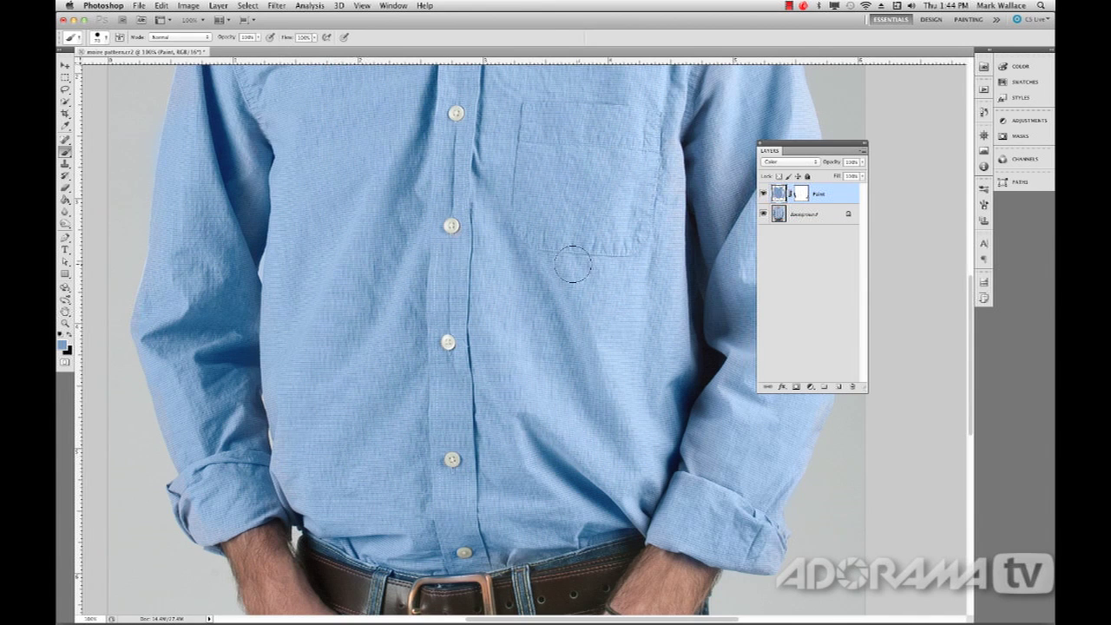
drag(862, 163, 848, 174)
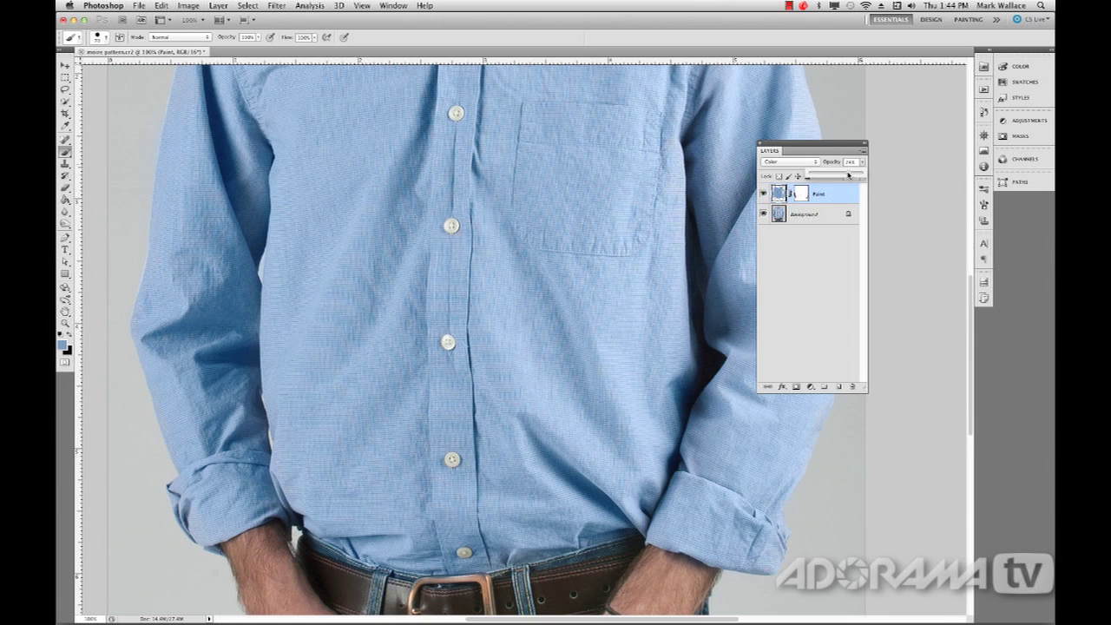
mouse_move(848, 174)
mouse_down()
mouse_move(787, 202)
mouse_move(840, 185)
mouse_move(844, 171)
mouse_up()
click(779, 200)
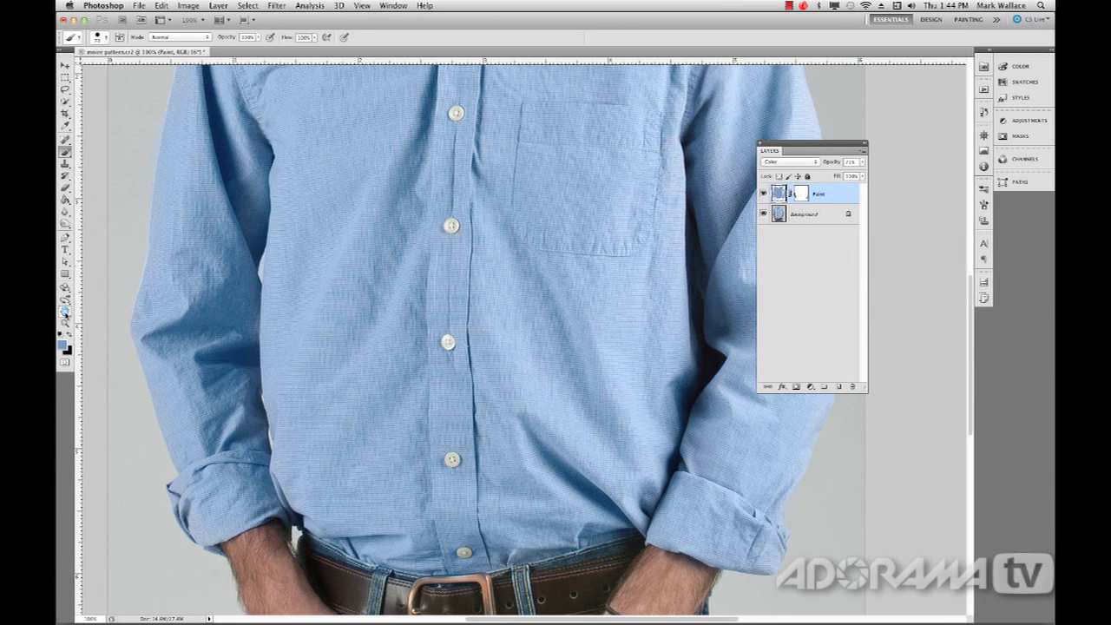
Step: Fit the whole image on screen and toggle the Paint layer off and on to compare
double_click(66, 311)
click(764, 193)
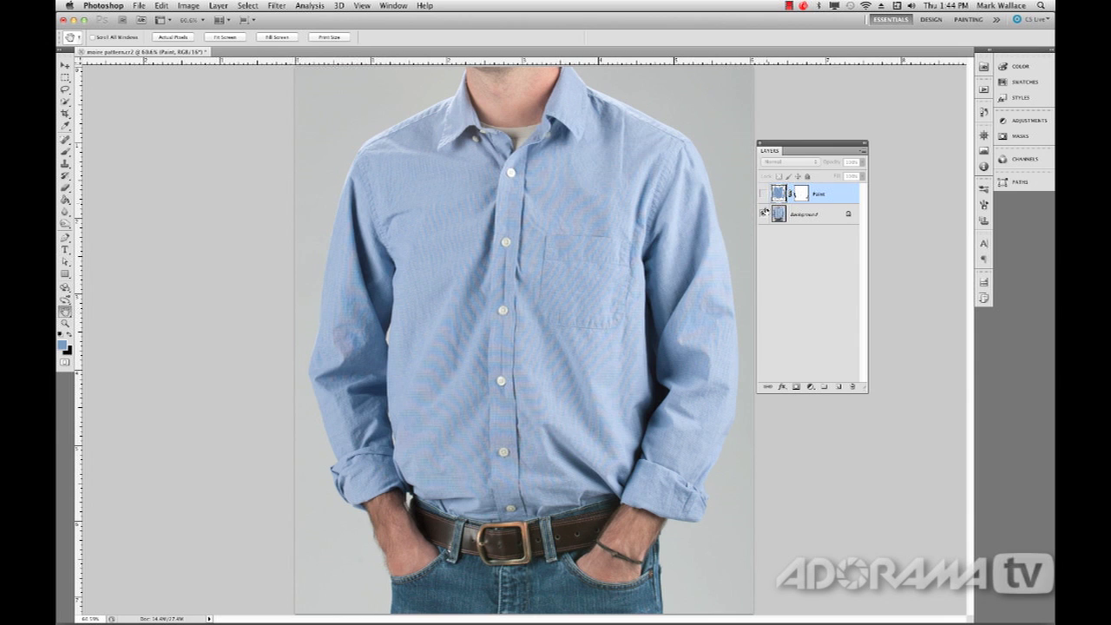
click(764, 194)
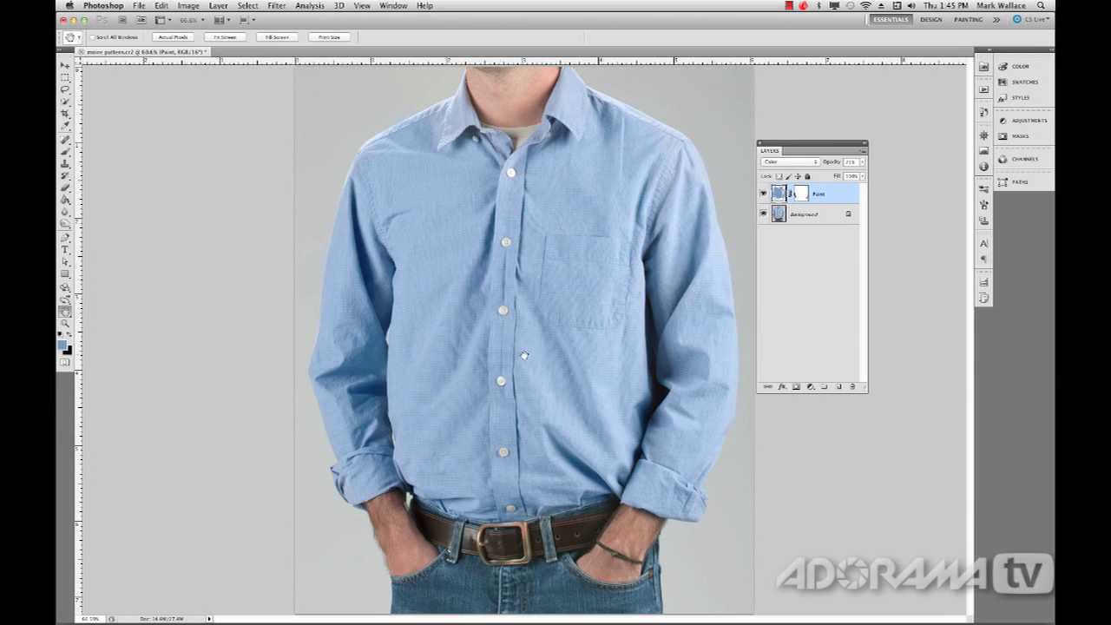